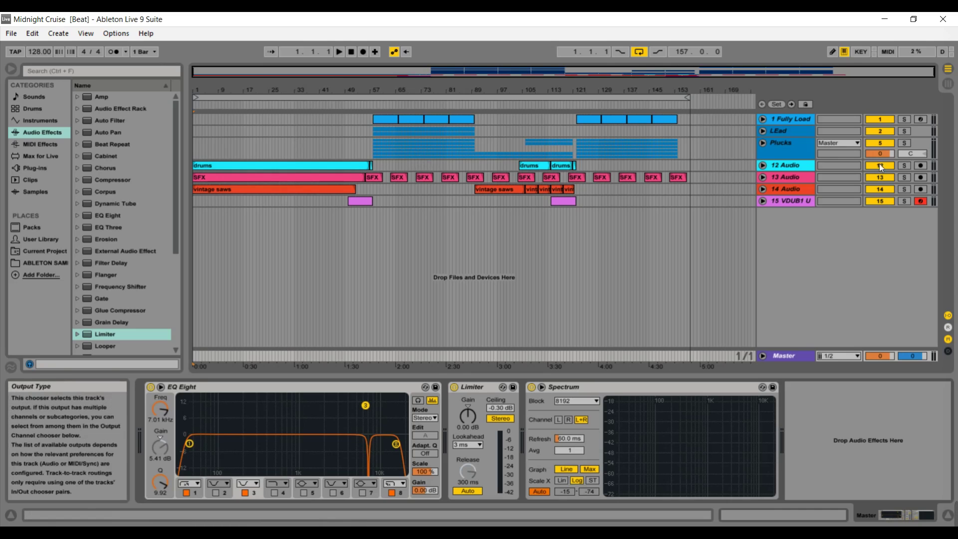
Step: Audition the drums on track 12 Audio in solo from around bar 9 with the waveform unfolded, restoring the track view and full mix
{"action": "left_click", "coordinate": [904, 167]}
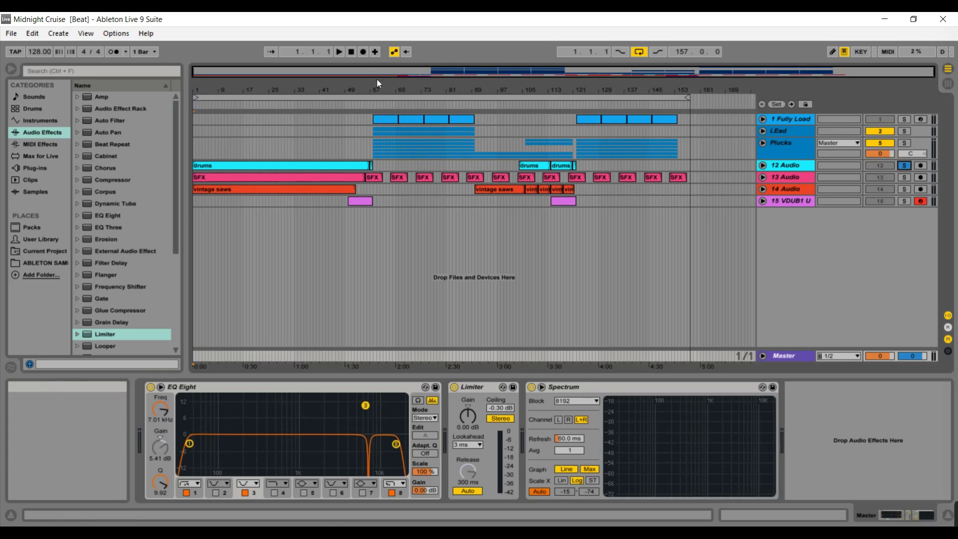
{"action": "key", "text": "space"}
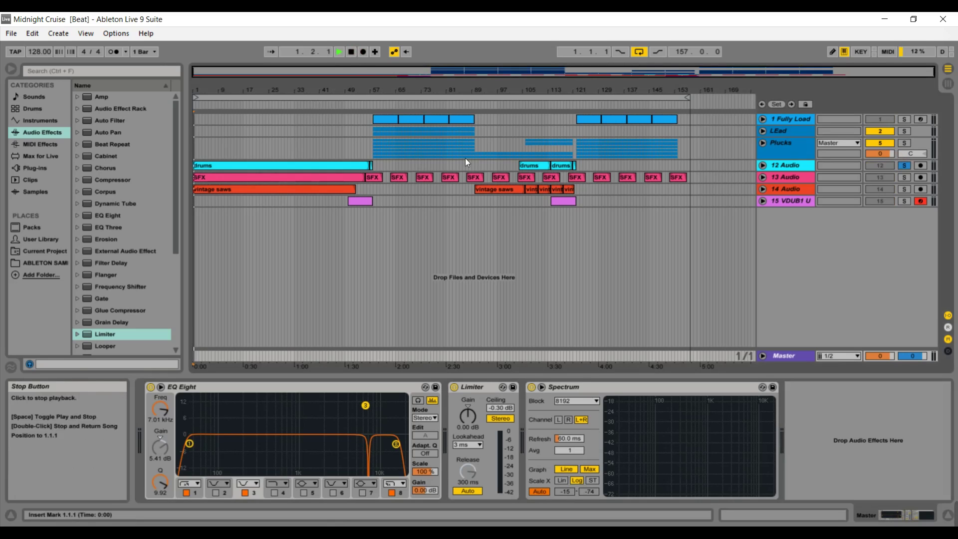
{"action": "left_click", "coordinate": [763, 165]}
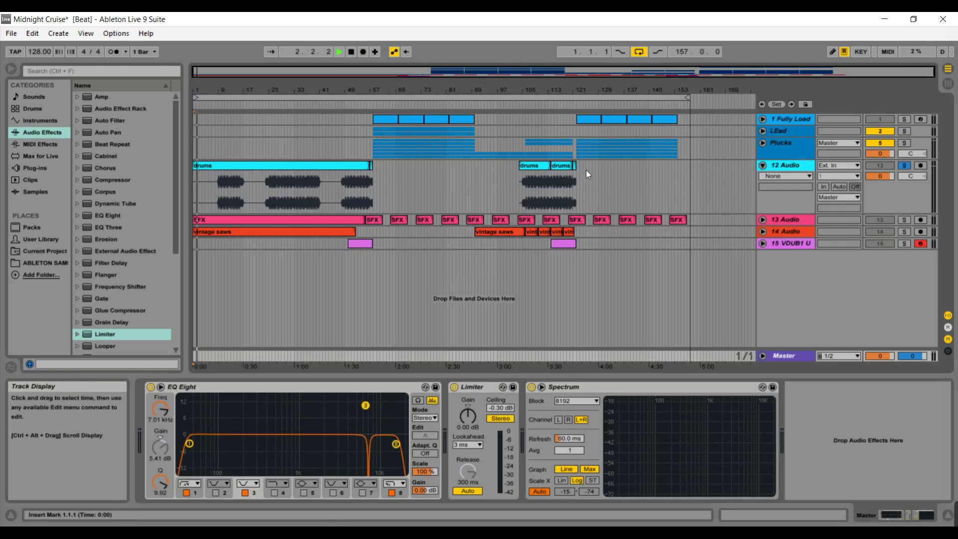
{"action": "left_click", "coordinate": [220, 108]}
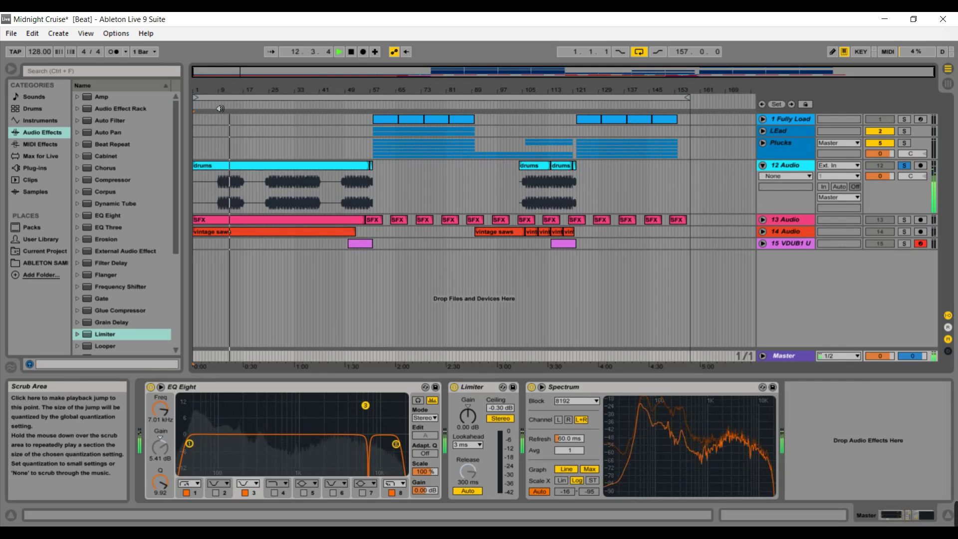
{"action": "key", "text": "space"}
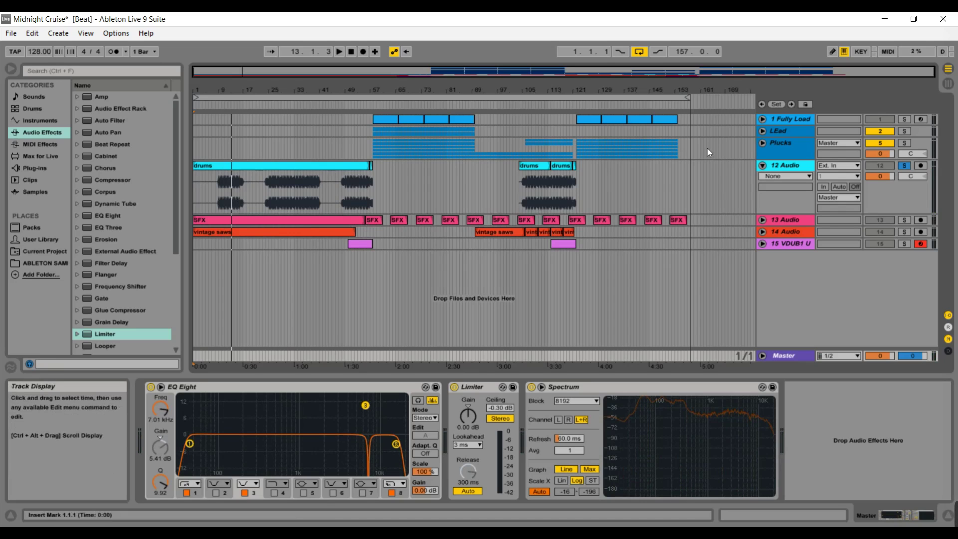
{"action": "left_click", "coordinate": [763, 165]}
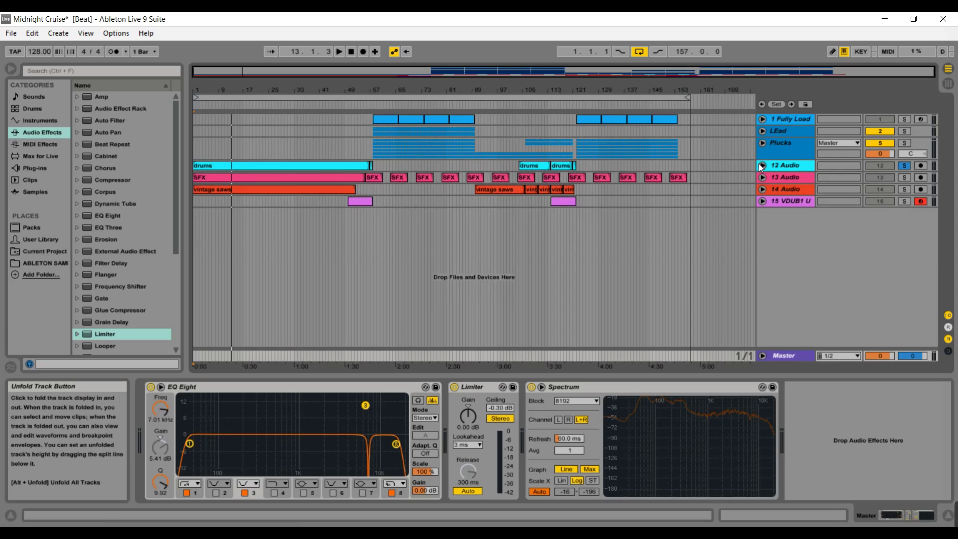
{"action": "left_click", "coordinate": [905, 166]}
Step: Audition the SFX on track 13 Audio in solo from around bar 8 with the waveform unfolded, ending with solo off
{"action": "left_click", "coordinate": [905, 177]}
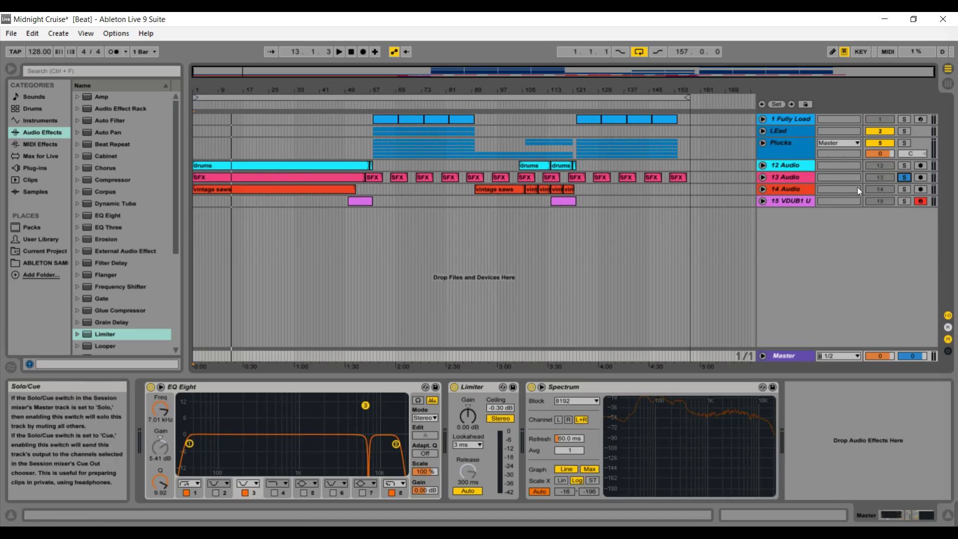
{"action": "left_click", "coordinate": [769, 178]}
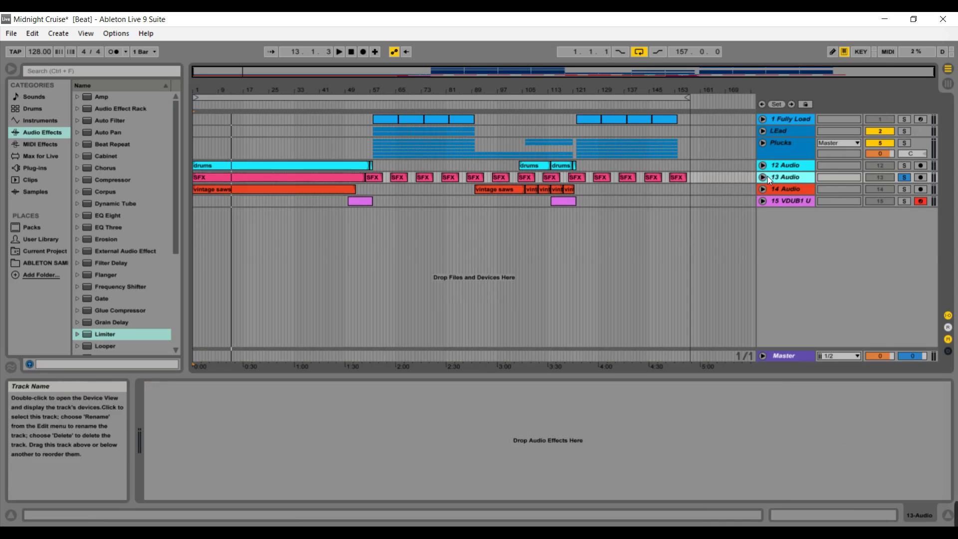
{"action": "left_click", "coordinate": [763, 177]}
{"action": "left_click", "coordinate": [214, 108]}
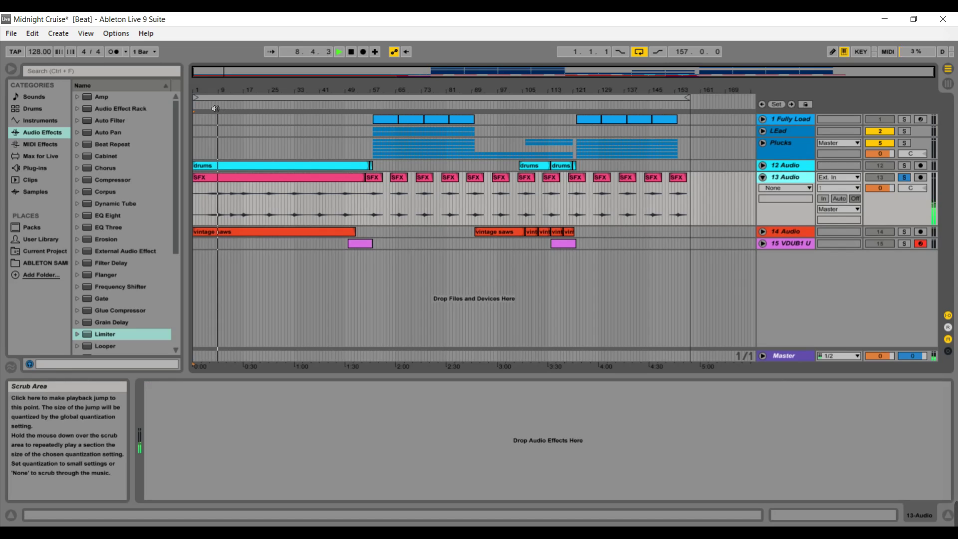
{"action": "key", "text": "space"}
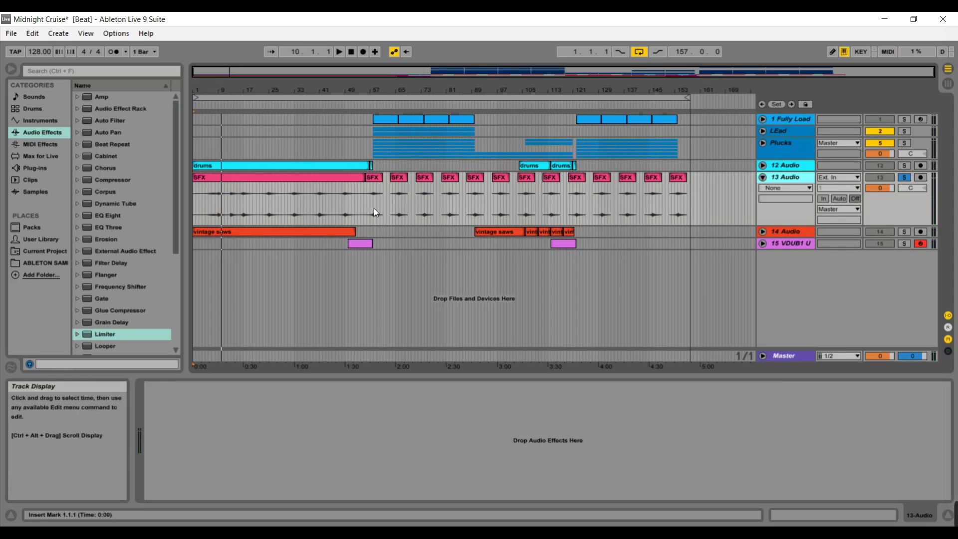
{"action": "left_click", "coordinate": [905, 177]}
{"action": "left_click", "coordinate": [764, 178]}
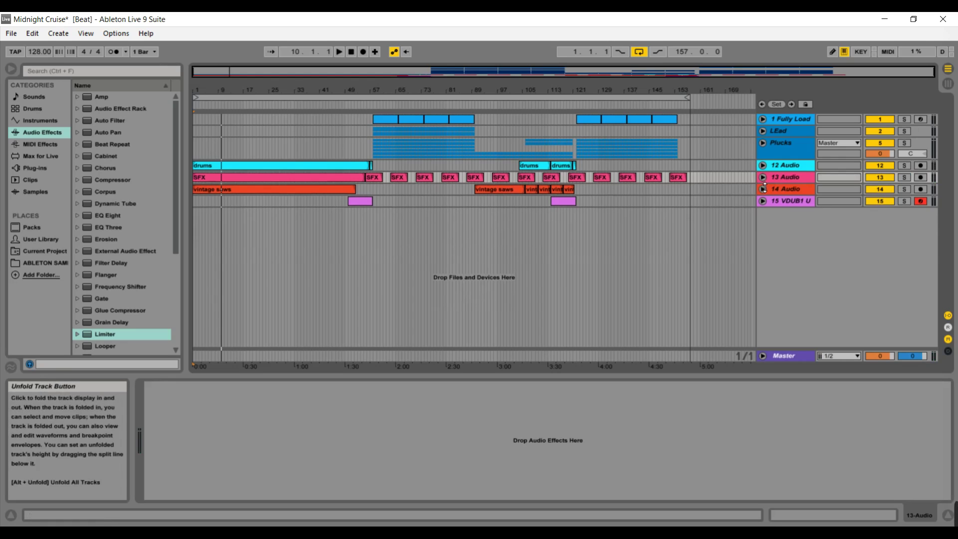
Step: Audition the vintage saws on track 14 Audio in solo, from the song start and around bar 23, checking the master's Spectrum
{"action": "left_click", "coordinate": [763, 189]}
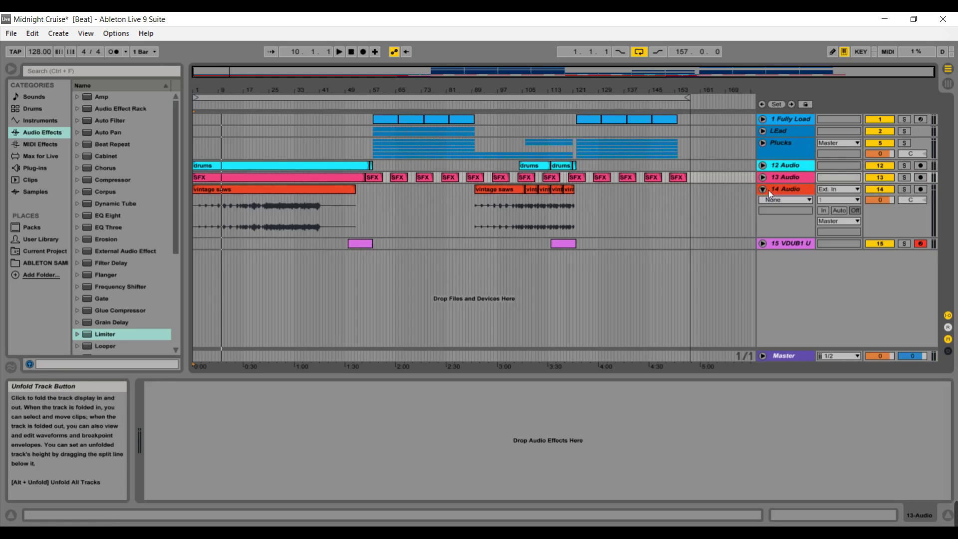
{"action": "left_click", "coordinate": [904, 189]}
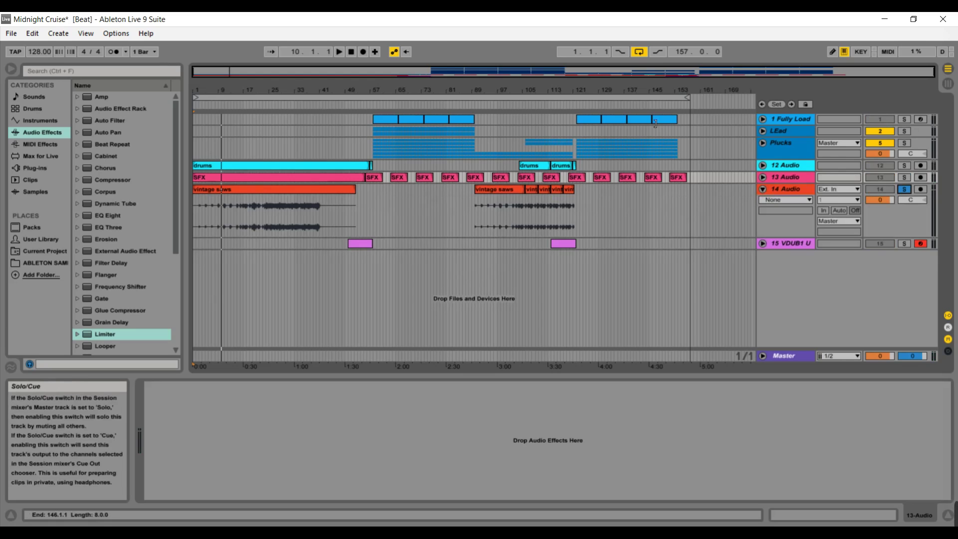
{"action": "left_click", "coordinate": [355, 53]}
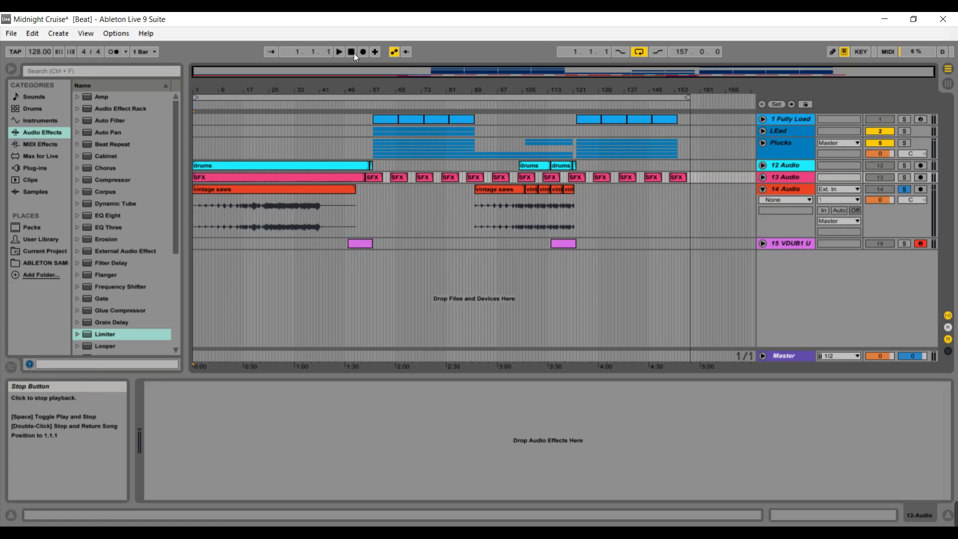
{"action": "key", "text": "space"}
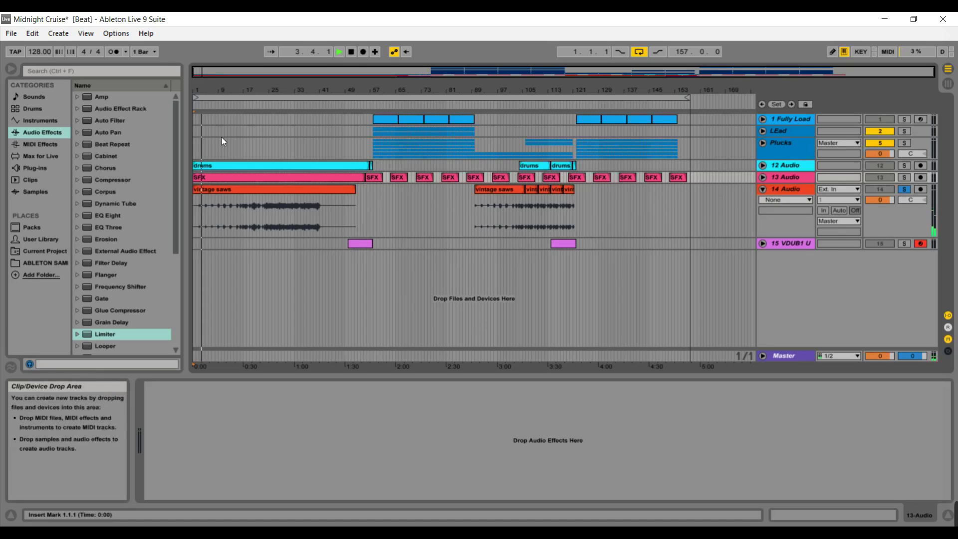
{"action": "left_click", "coordinate": [263, 111]}
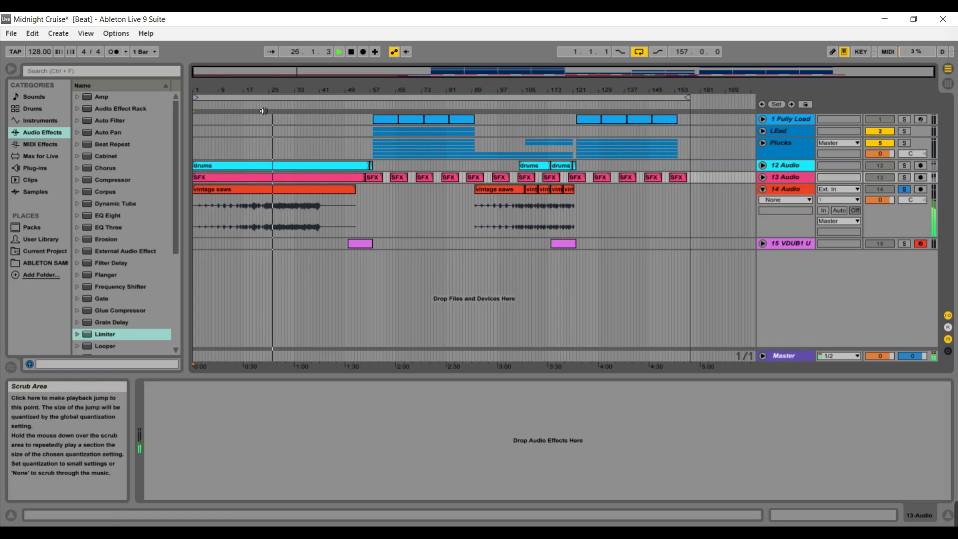
{"action": "left_click", "coordinate": [786, 358]}
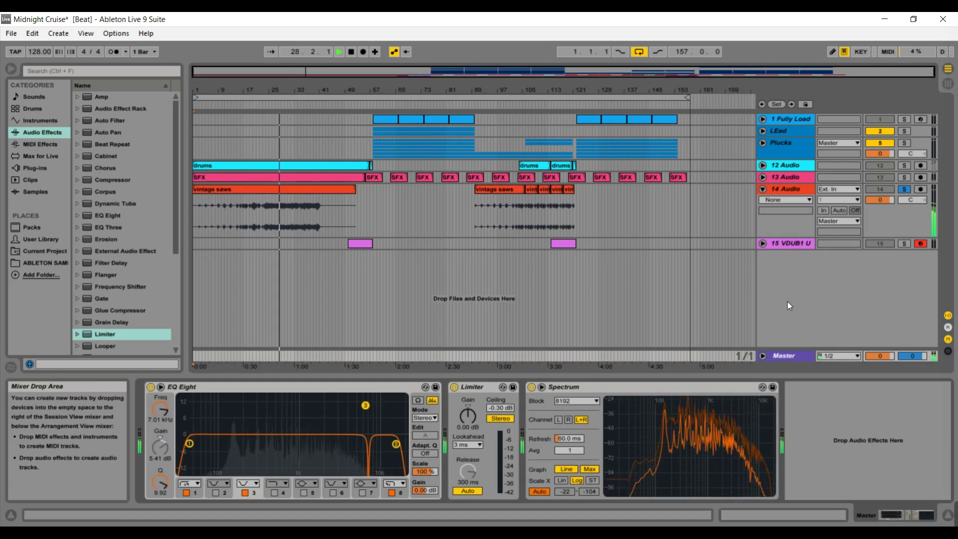
{"action": "key", "text": "space"}
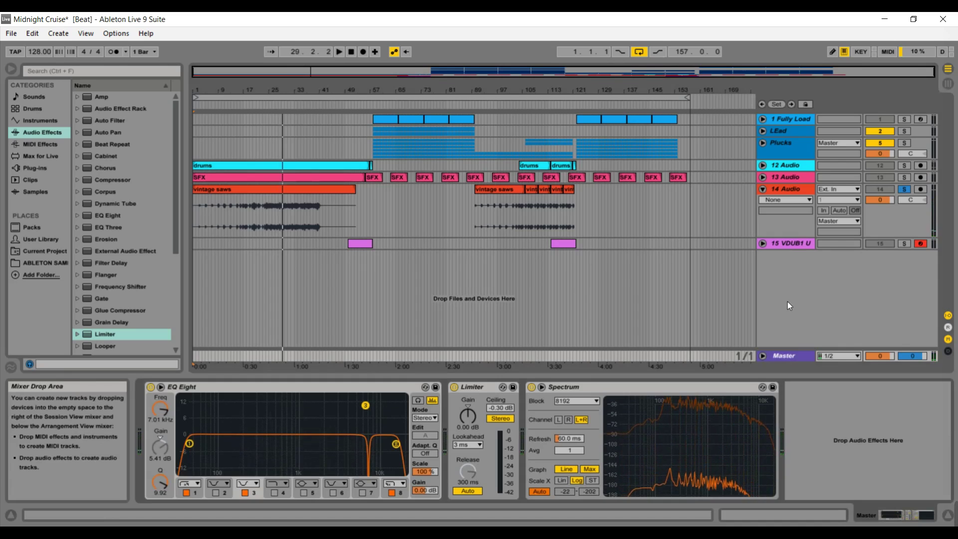
{"action": "left_click", "coordinate": [763, 190]}
{"action": "left_click", "coordinate": [905, 190]}
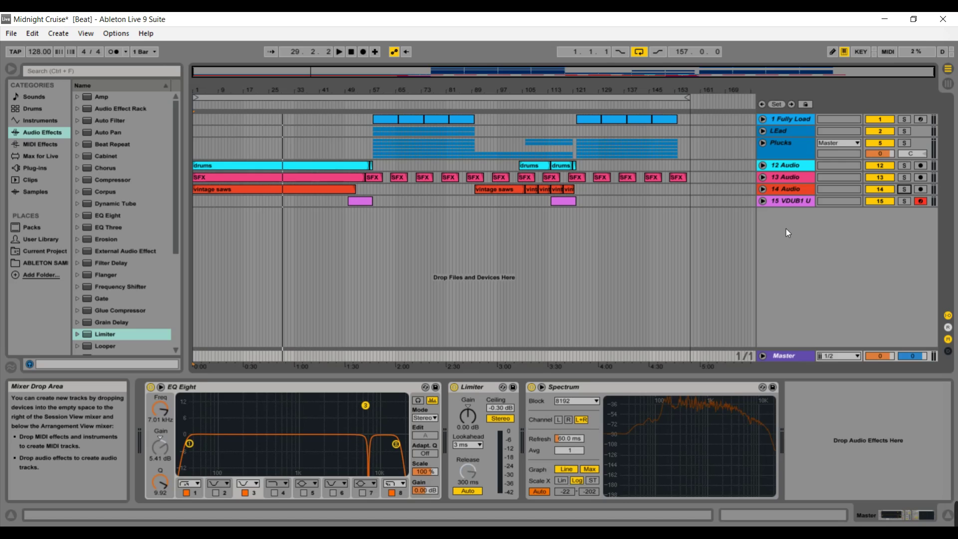
Step: Unfold the VDUB1 uplifter track, show its sampler, and play the full mix from around bar 50, examining the master's effects
{"action": "left_click", "coordinate": [763, 202]}
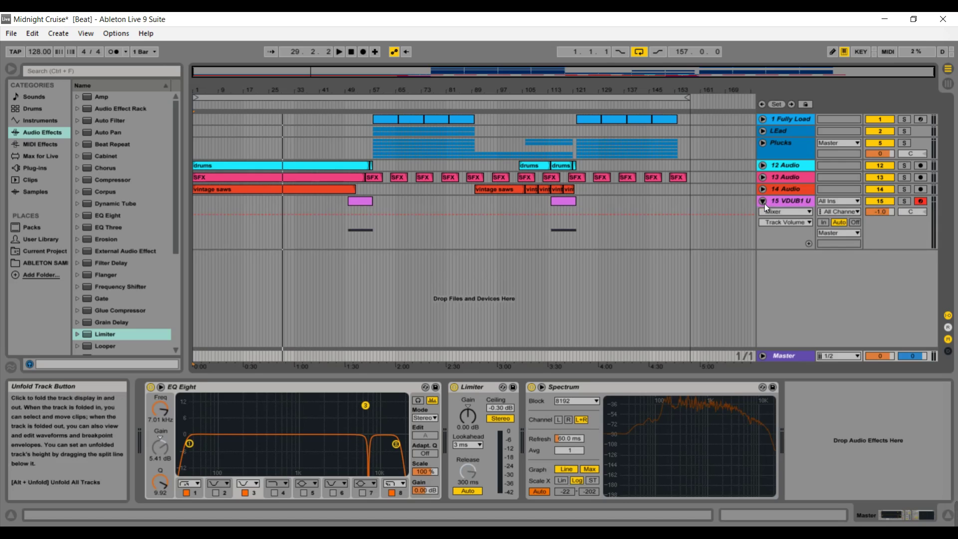
{"action": "left_click", "coordinate": [783, 200]}
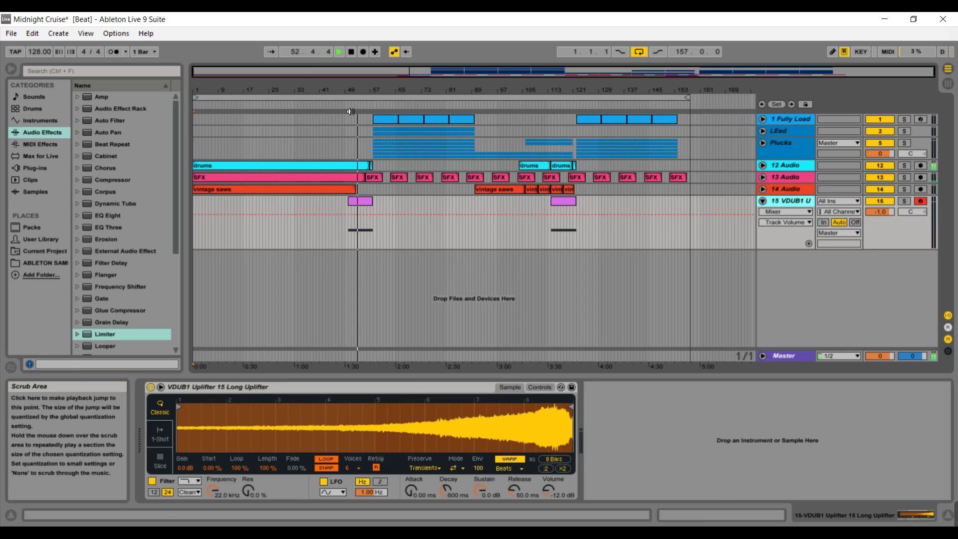
{"action": "left_click", "coordinate": [349, 111]}
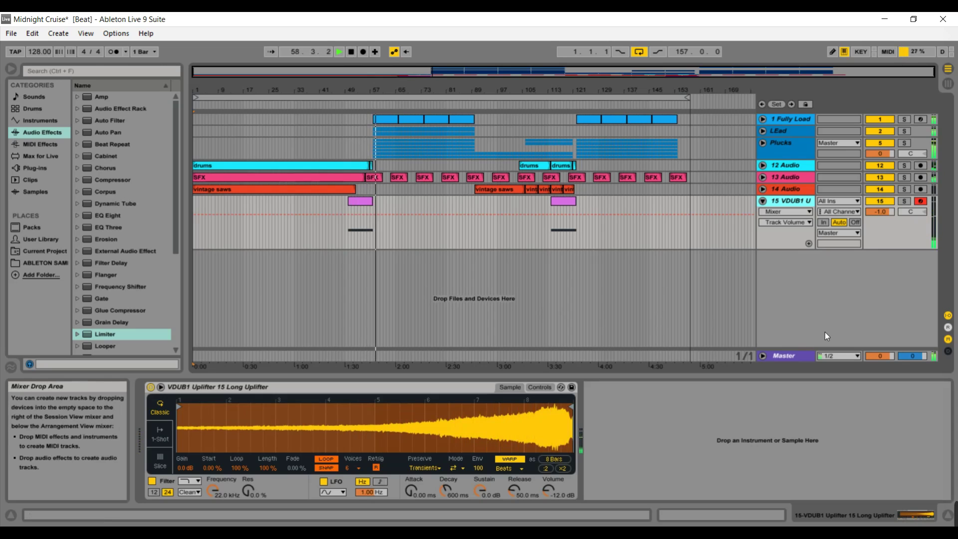
{"action": "left_click", "coordinate": [791, 358]}
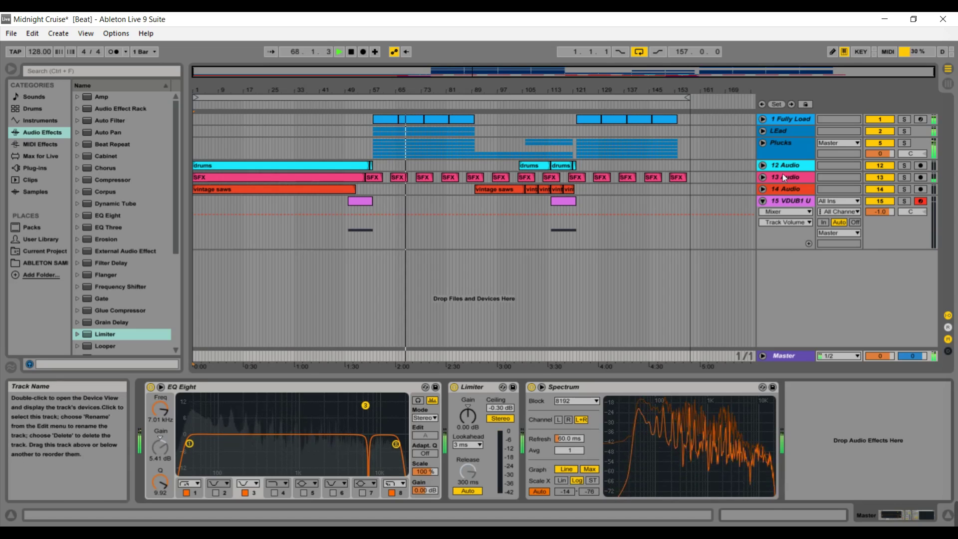
Step: Unfold the Lead group and its 3 Massive track to examine the melody notes and instrument chain, ending with playback stopped
{"action": "left_click", "coordinate": [764, 130]}
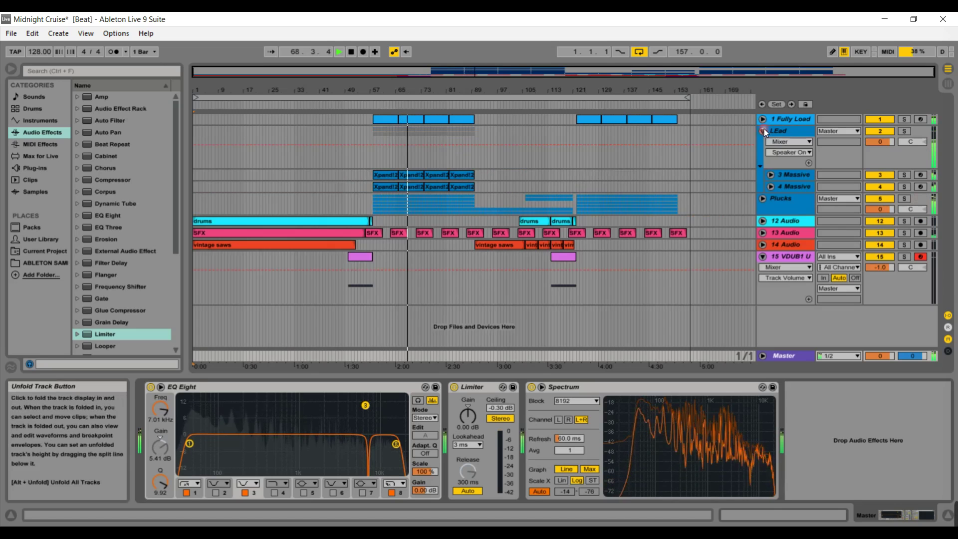
{"action": "left_click", "coordinate": [771, 174]}
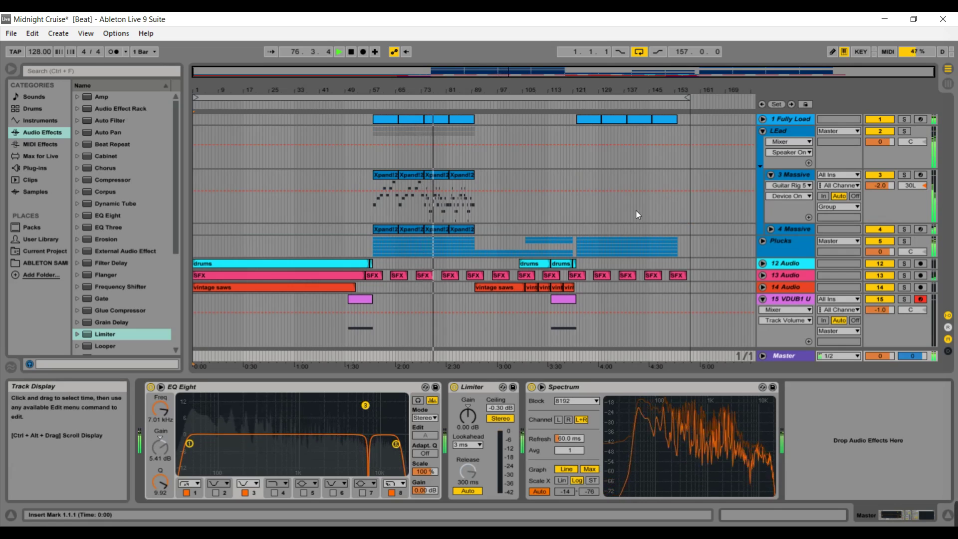
{"action": "left_click", "coordinate": [792, 176]}
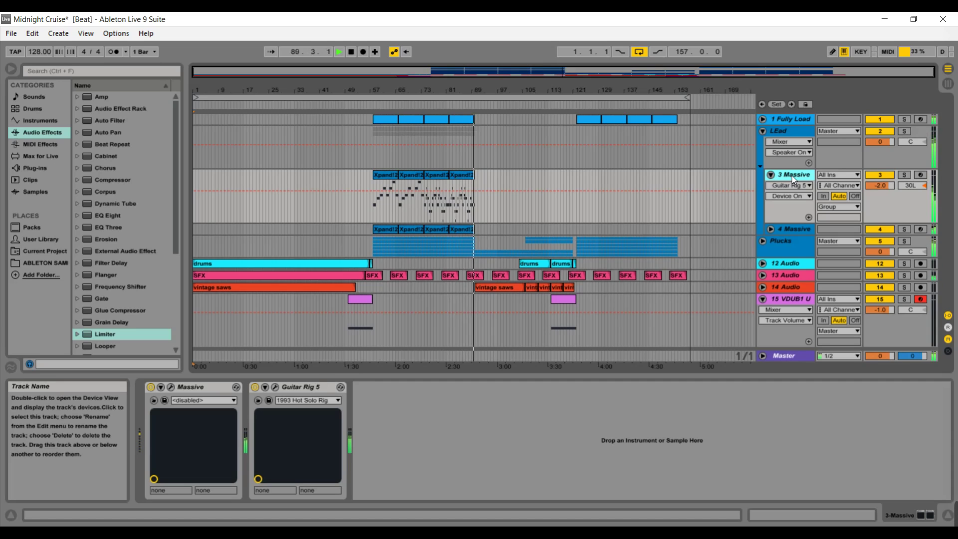
{"action": "key", "text": "space"}
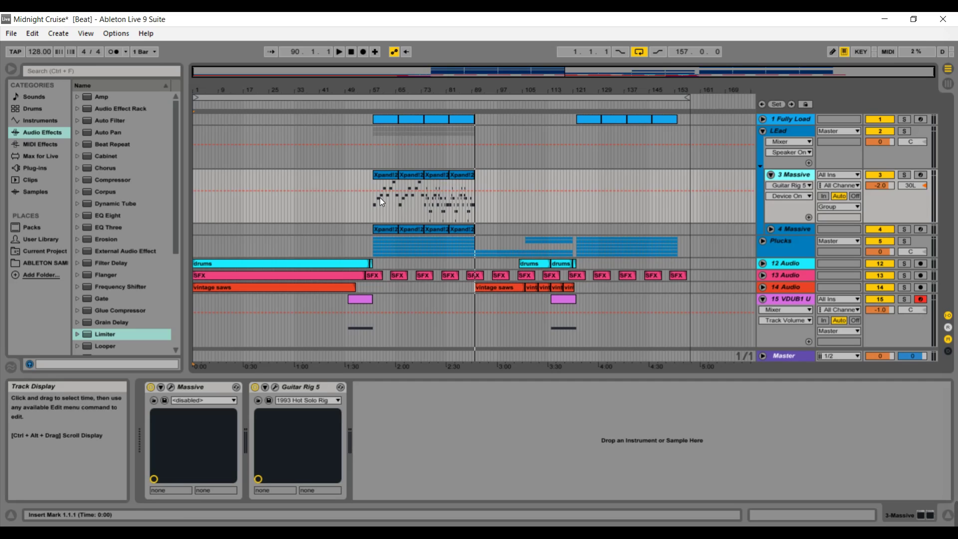
Step: Unfold the Fully Loaded drum track and open its first MIDI clip to examine the kick, hi-hat, snare and jingle notes
{"action": "left_click", "coordinate": [762, 119]}
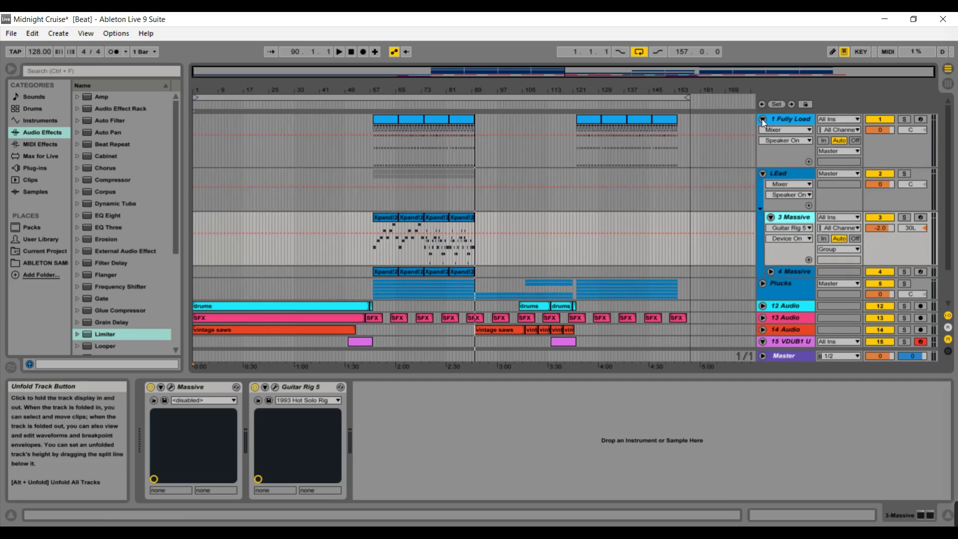
{"action": "double_click", "coordinate": [385, 121]}
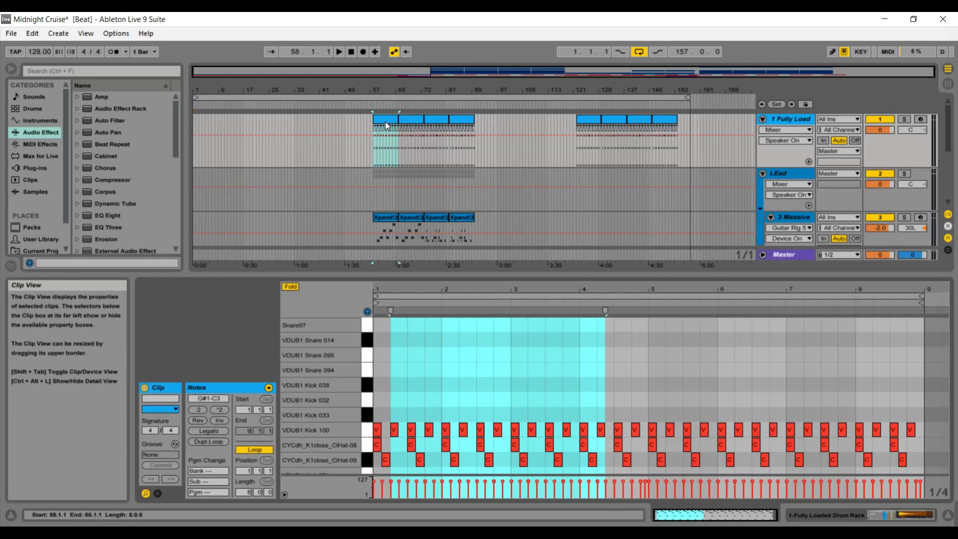
{"action": "scroll", "coordinate": [542, 402], "scroll_direction": "down", "scroll_amount": 5}
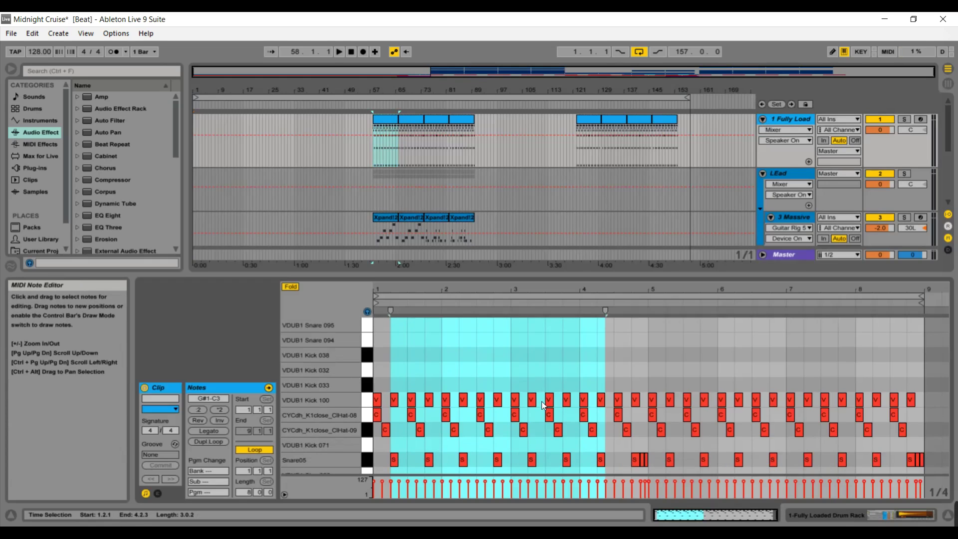
{"action": "scroll", "coordinate": [542, 403], "scroll_direction": "up", "scroll_amount": 1}
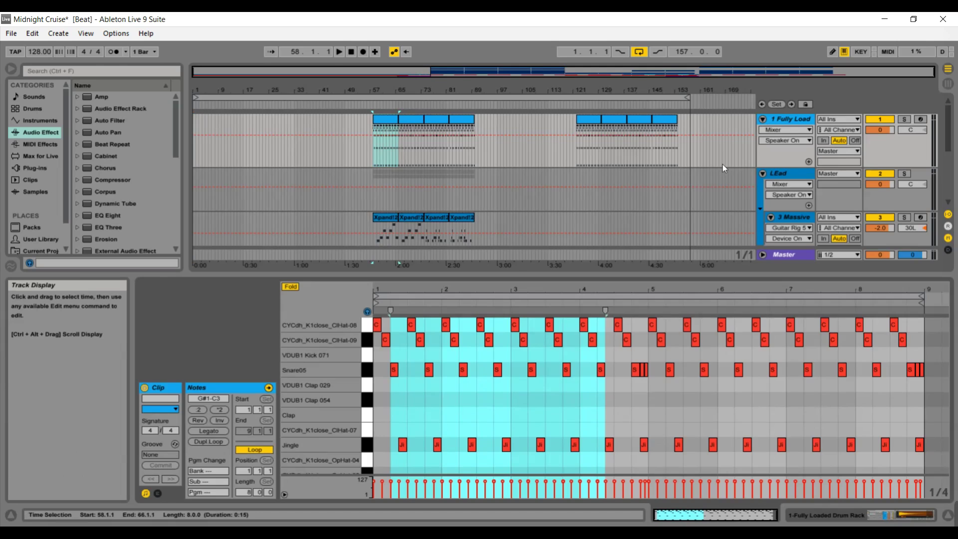
Step: Inspect the Fully Loaded Drum Rack's kick and snare pads, and reopen the first drum clip to examine its kick pattern
{"action": "left_click", "coordinate": [790, 116]}
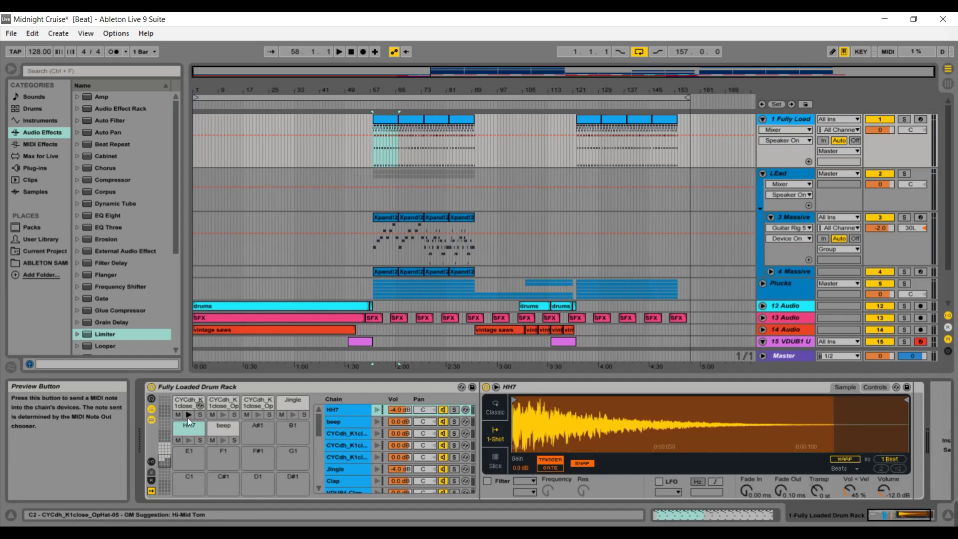
{"action": "left_click", "coordinate": [164, 453]}
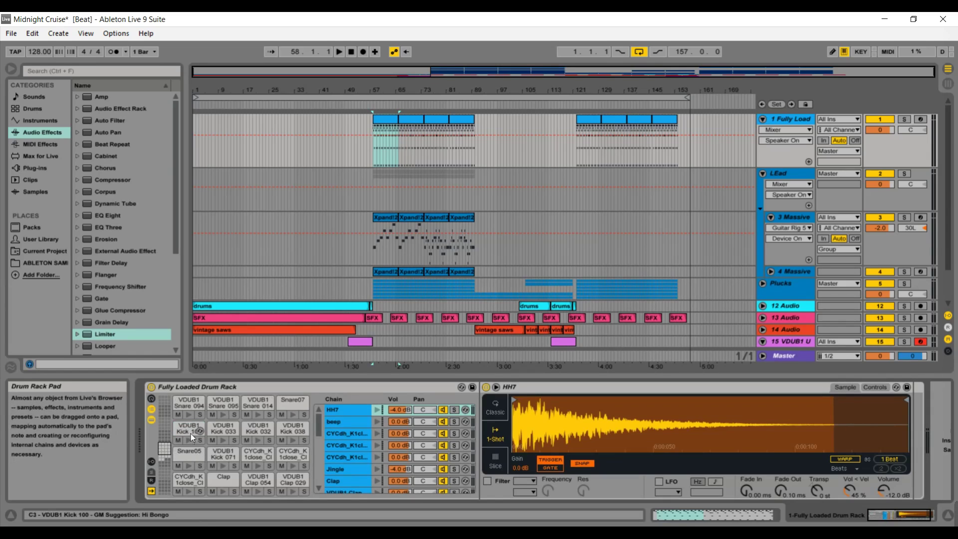
{"action": "double_click", "coordinate": [390, 118]}
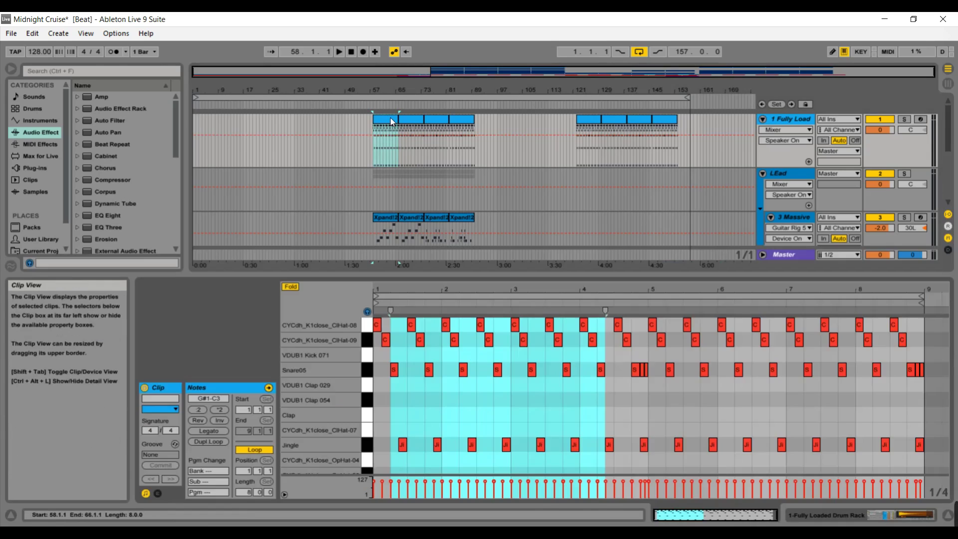
{"action": "scroll", "coordinate": [494, 381], "scroll_direction": "up", "scroll_amount": 3}
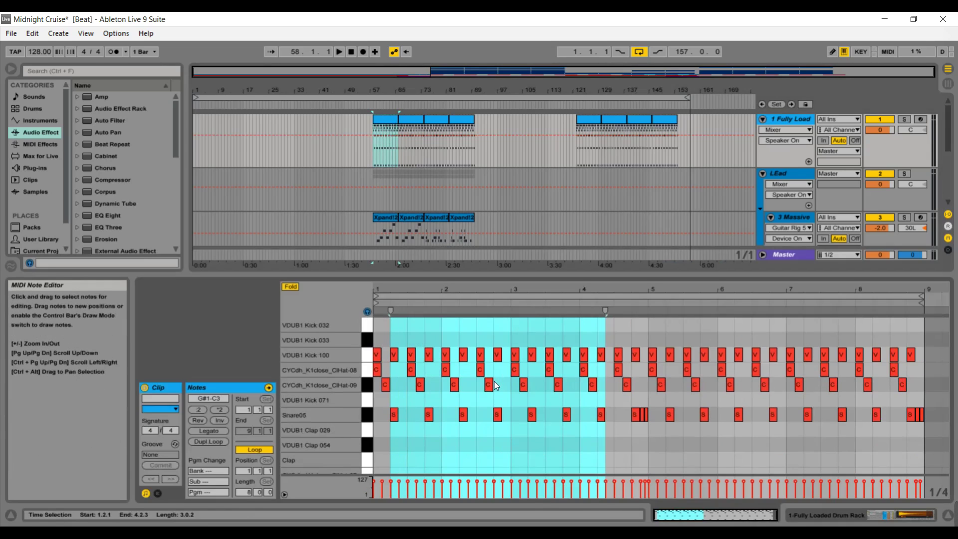
Step: Examine the hi-hat, snare and jingle rows in the first drum clip, return to the master's effects, and fold the Fully Loaded track
{"action": "scroll", "coordinate": [495, 381], "scroll_direction": "down", "scroll_amount": 3}
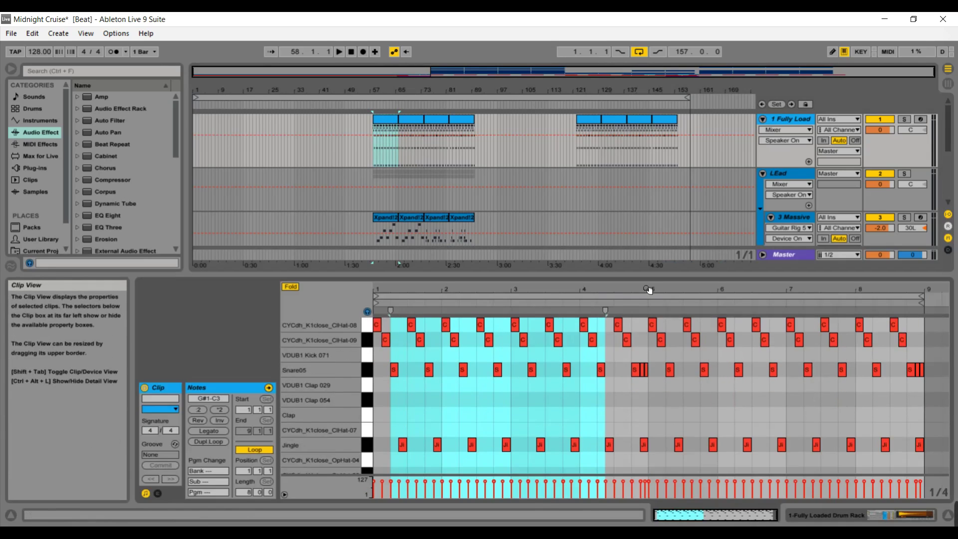
{"action": "scroll", "coordinate": [622, 408], "scroll_direction": "up", "scroll_amount": 1}
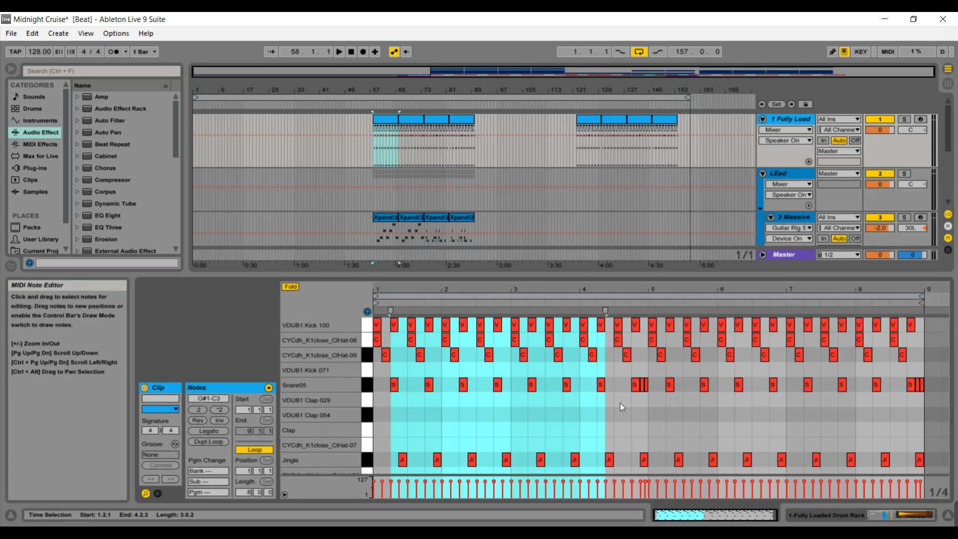
{"action": "scroll", "coordinate": [622, 407], "scroll_direction": "down", "scroll_amount": 2}
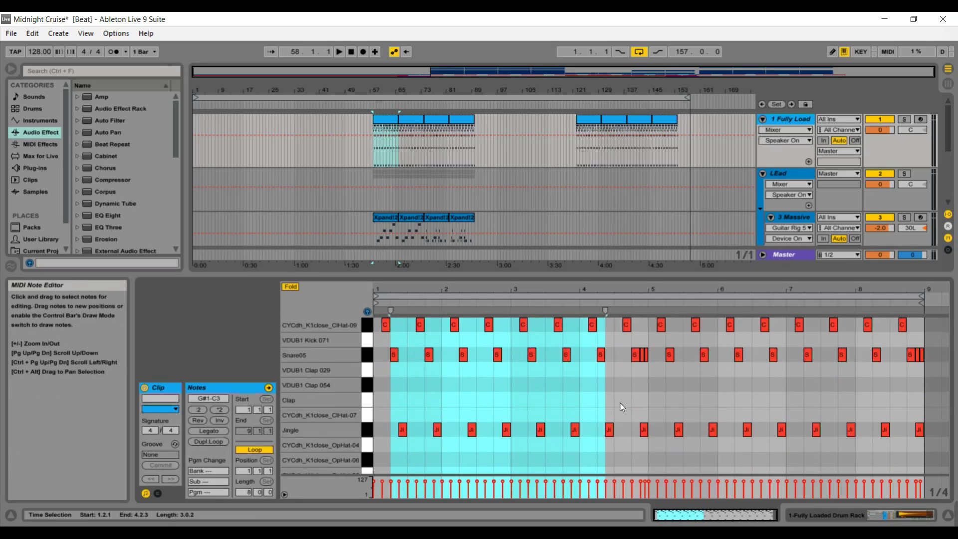
{"action": "left_click", "coordinate": [787, 256]}
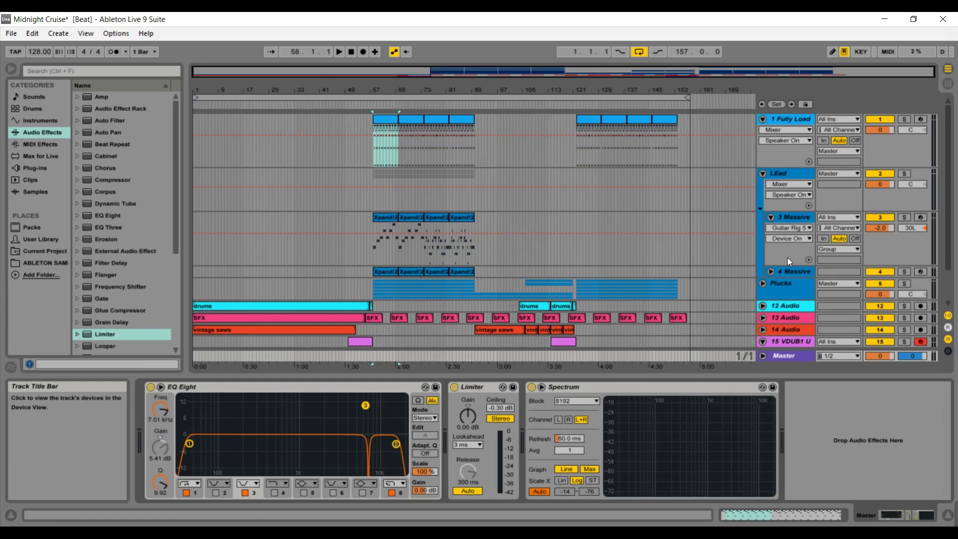
{"action": "left_click", "coordinate": [764, 119]}
Step: Show the device chain of the 3 Massive track and inspect its Massive synth window, closing it when done
{"action": "left_click", "coordinate": [785, 174]}
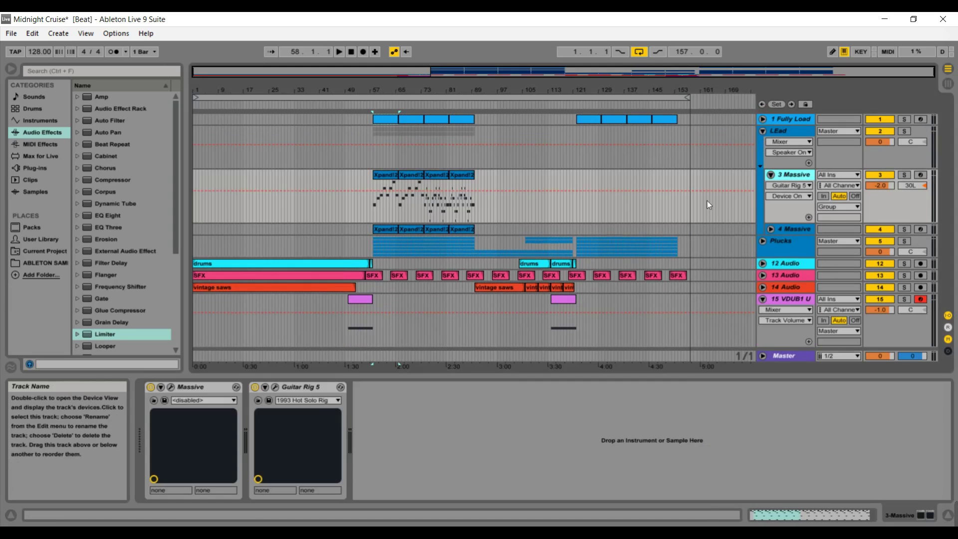
{"action": "left_click", "coordinate": [171, 387]}
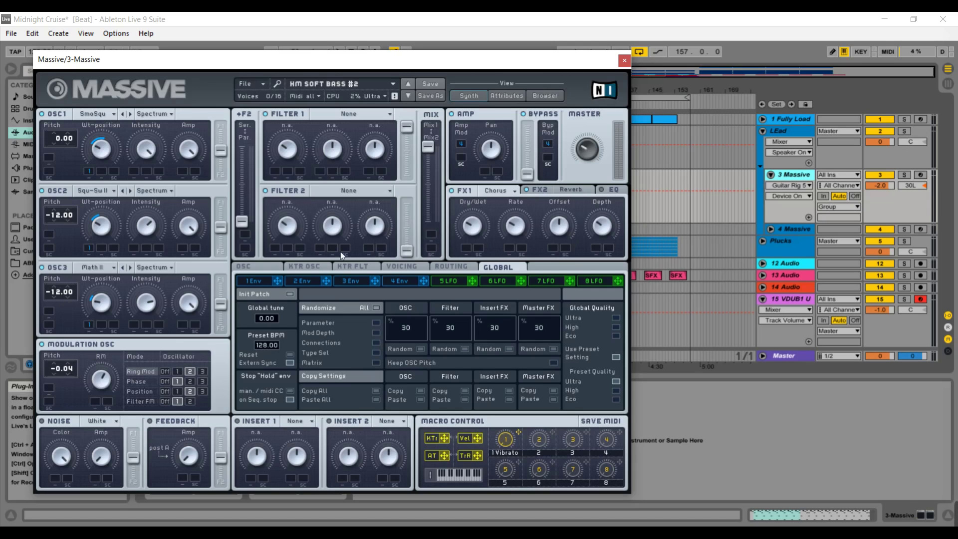
{"action": "left_click", "coordinate": [625, 61]}
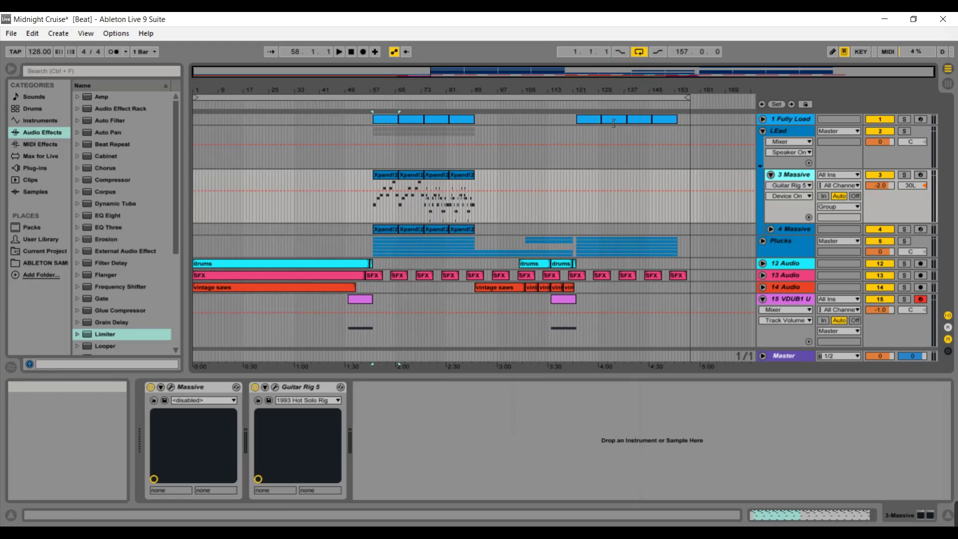
Step: Inspect the Guitar Rig 5 effect on the 3 Massive track, browse its preset list, and close the plug-in window
{"action": "left_click", "coordinate": [275, 388]}
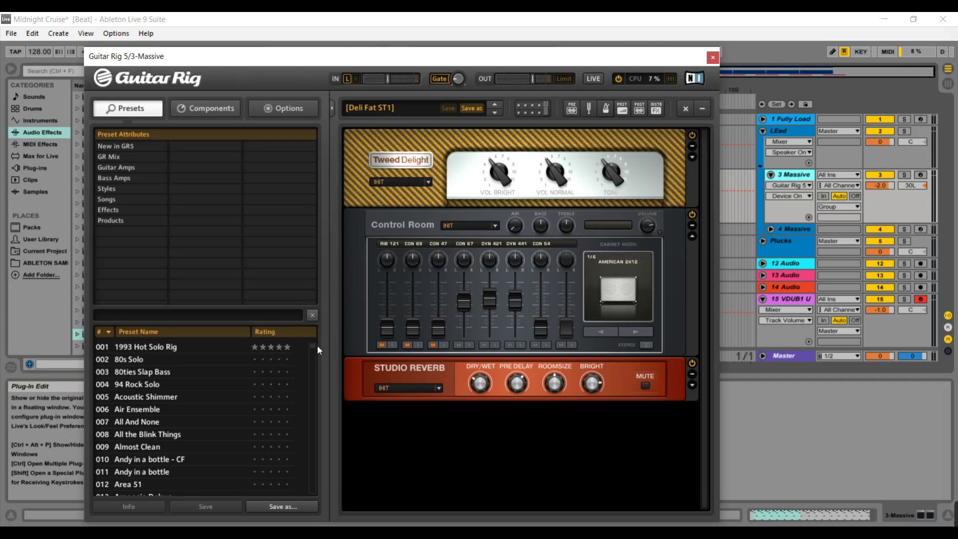
{"action": "left_click_drag", "start_coordinate": [314, 346], "coordinate": [313, 382]}
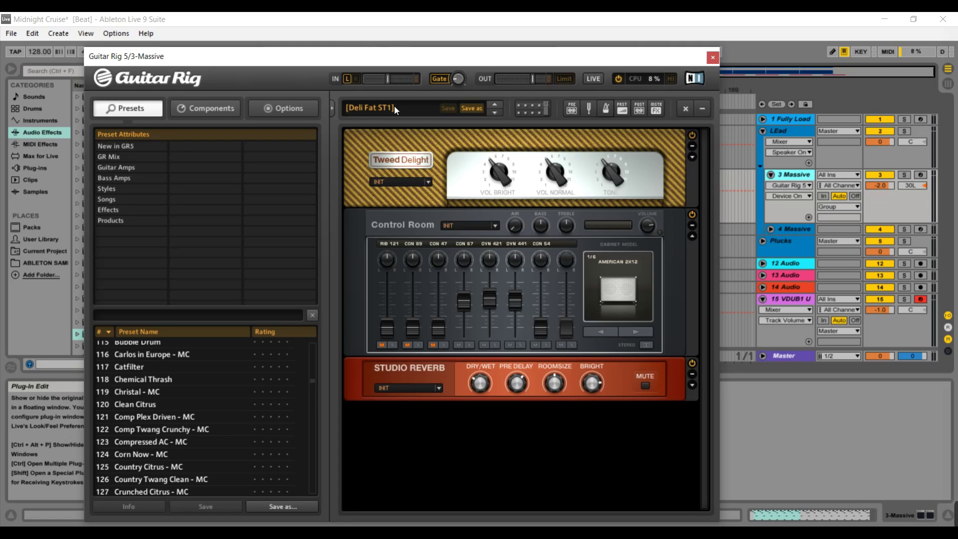
{"action": "left_click_drag", "start_coordinate": [314, 380], "coordinate": [325, 333]}
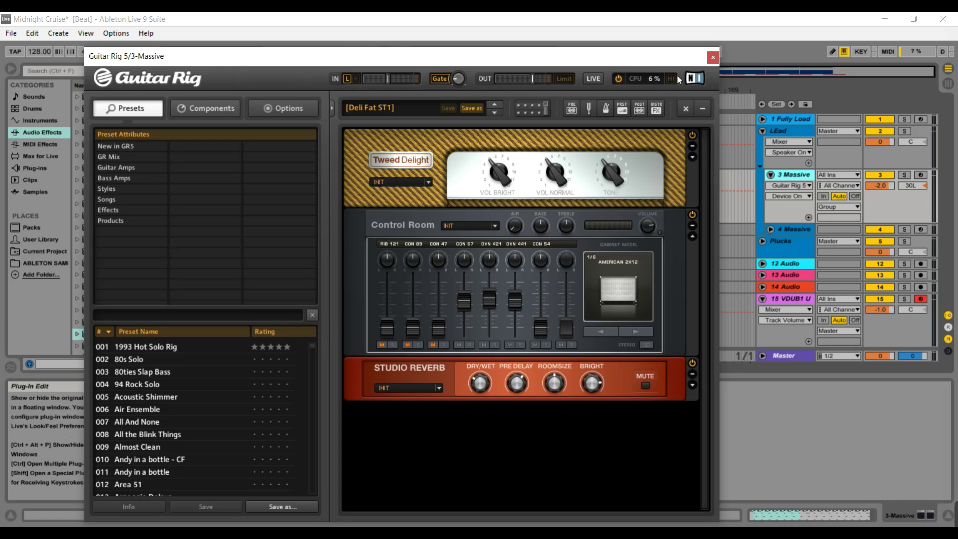
{"action": "left_click", "coordinate": [714, 58]}
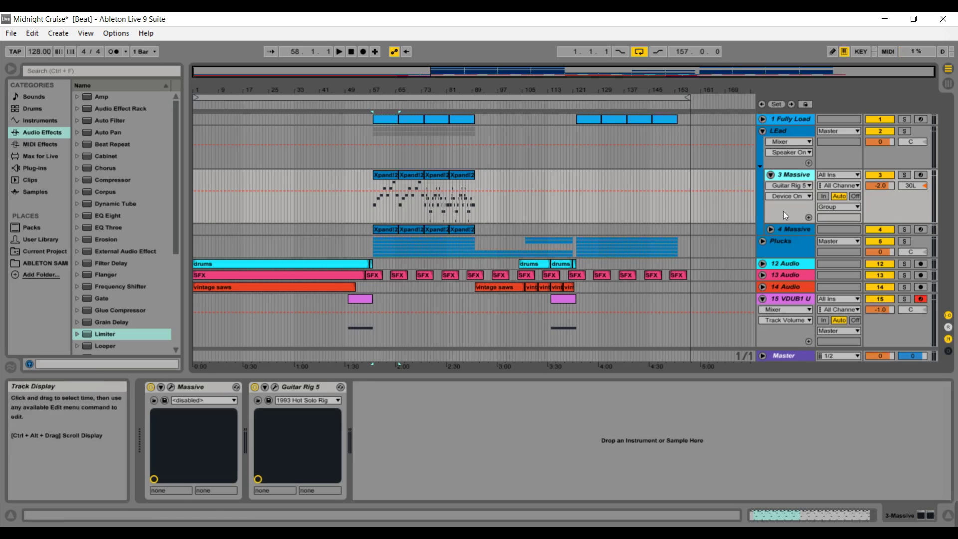
Step: Unfold the 4 Massive track and examine the melody notes in the first and third clips of the 3 Massive track
{"action": "left_click", "coordinate": [771, 229]}
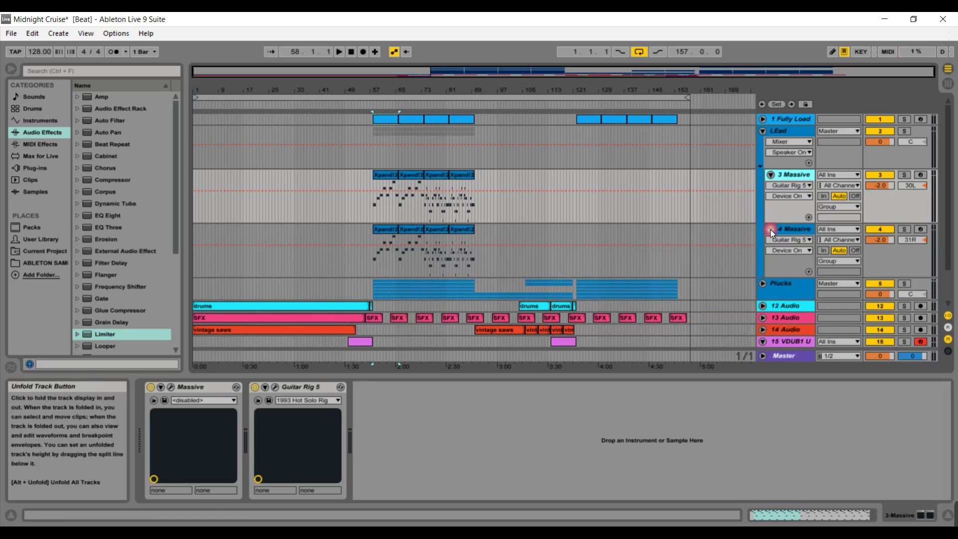
{"action": "double_click", "coordinate": [388, 173]}
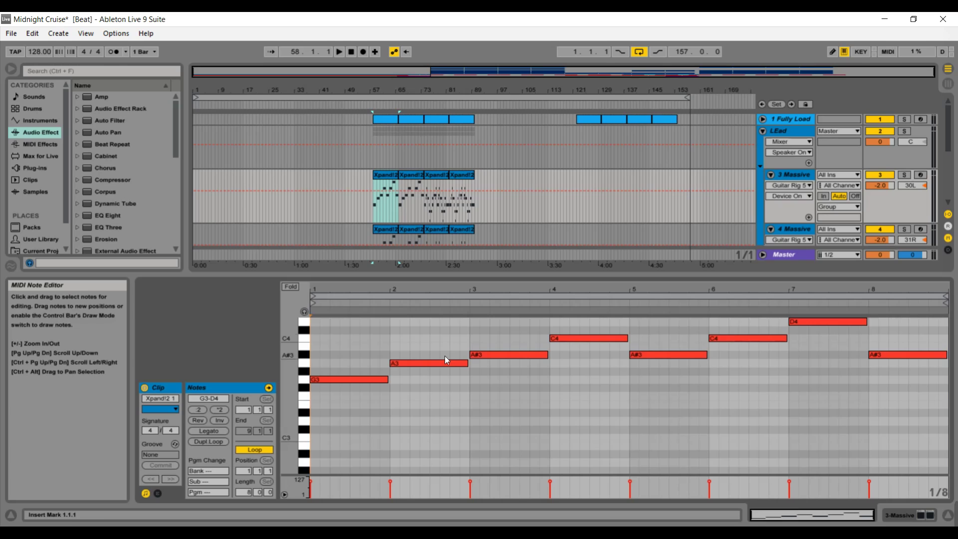
{"action": "left_click", "coordinate": [434, 174]}
{"action": "double_click", "coordinate": [436, 176]}
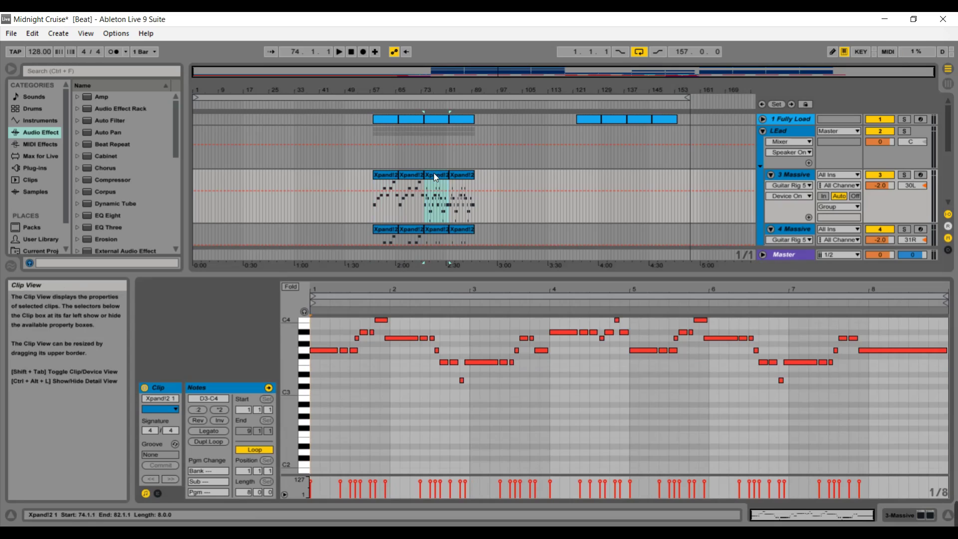
{"action": "left_click", "coordinate": [393, 183]}
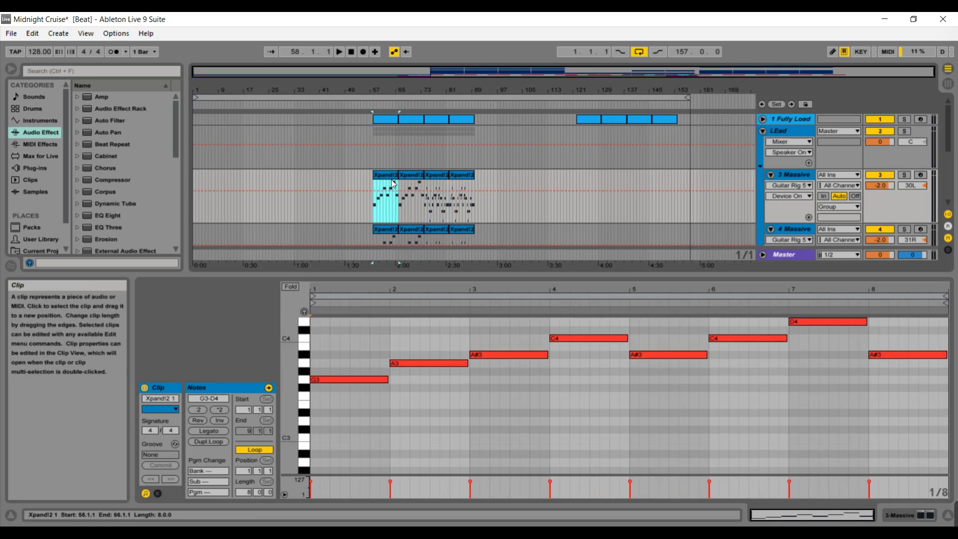
{"action": "left_click", "coordinate": [405, 175]}
{"action": "left_click", "coordinate": [382, 176]}
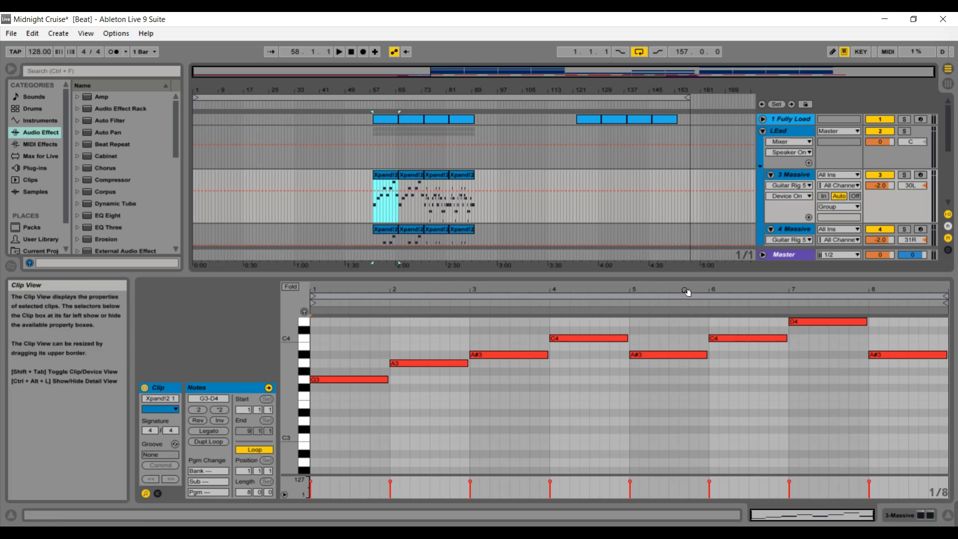
Step: Show the master's effects, then fold and unfold the 3 Massive and 4 Massive tracks to compare their note patterns
{"action": "left_click", "coordinate": [777, 255]}
{"action": "left_click", "coordinate": [777, 256]}
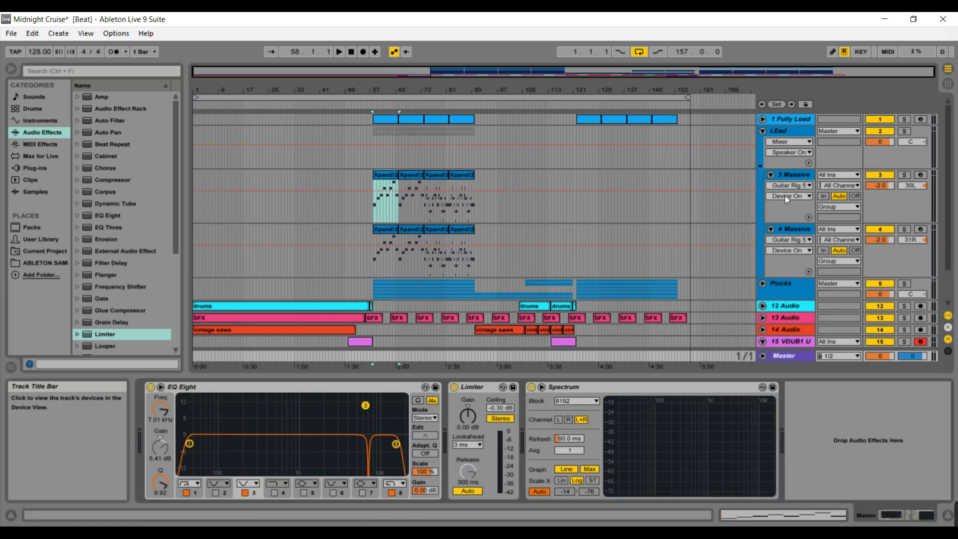
{"action": "left_click", "coordinate": [771, 174]}
{"action": "left_click", "coordinate": [771, 186]}
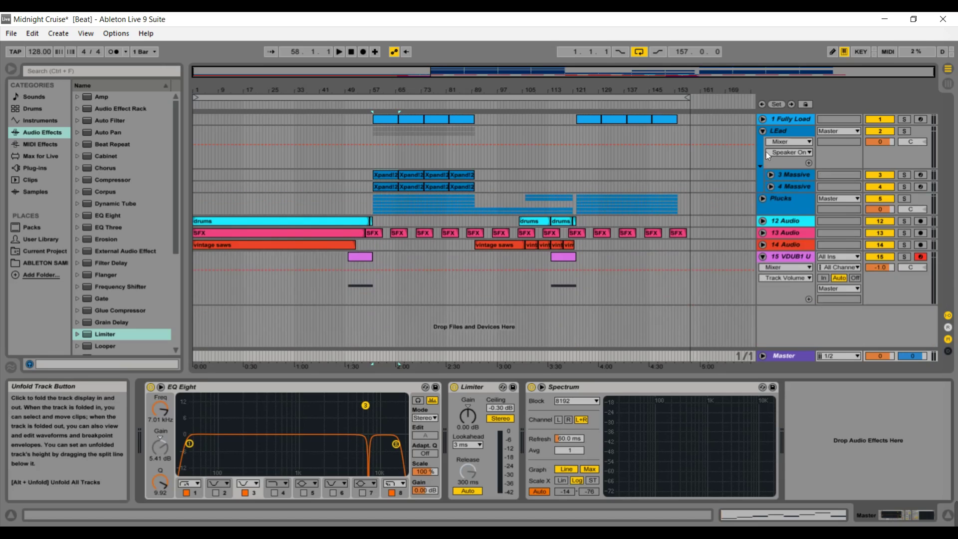
{"action": "left_click", "coordinate": [771, 175]}
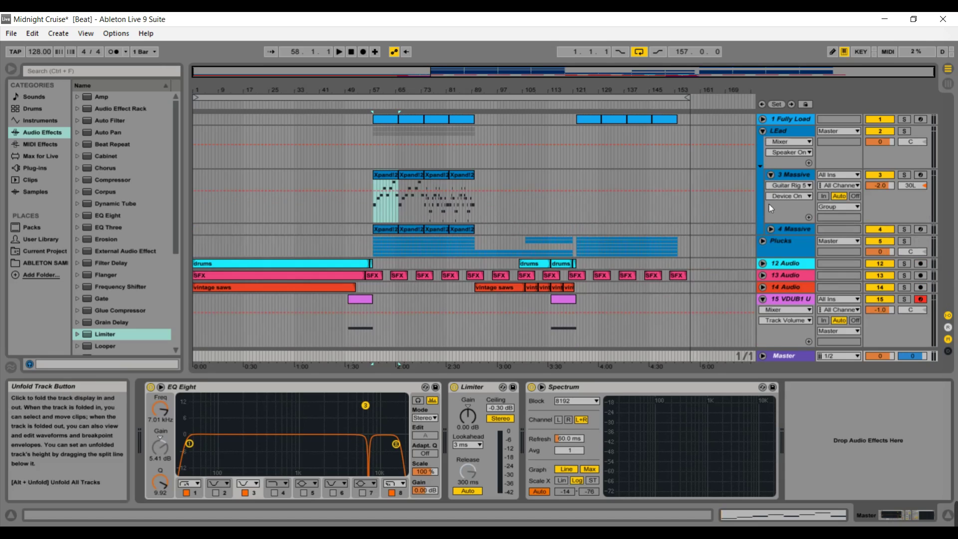
{"action": "left_click", "coordinate": [771, 229]}
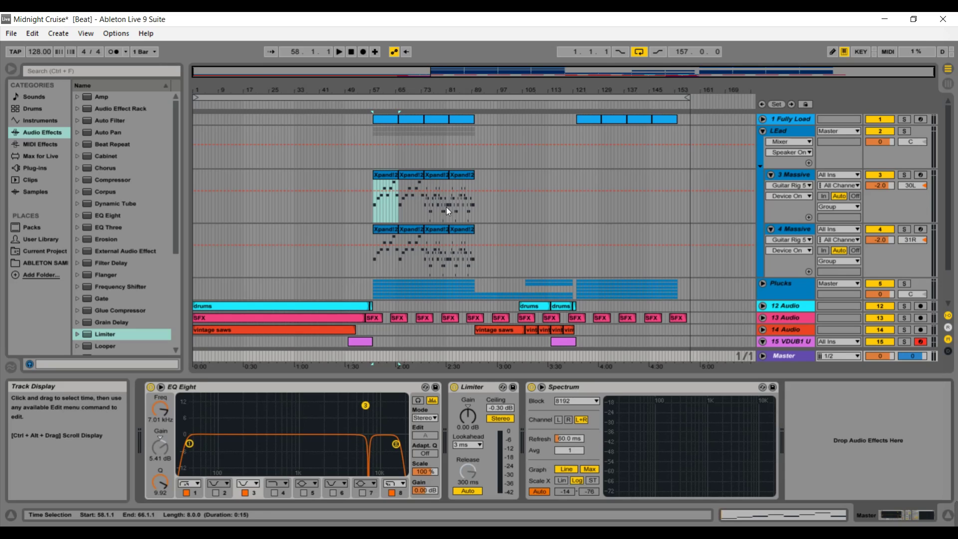
Step: Fold the Lead group and unfold the Plucks group with its SxMJune tracks 6 and 7
{"action": "left_click", "coordinate": [762, 131]}
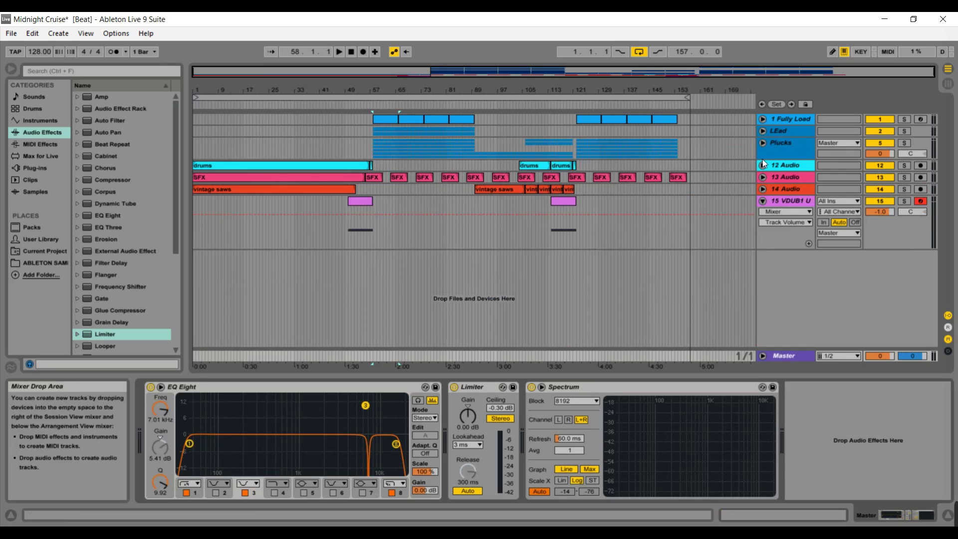
{"action": "left_click", "coordinate": [762, 144]}
{"action": "left_click", "coordinate": [772, 197]}
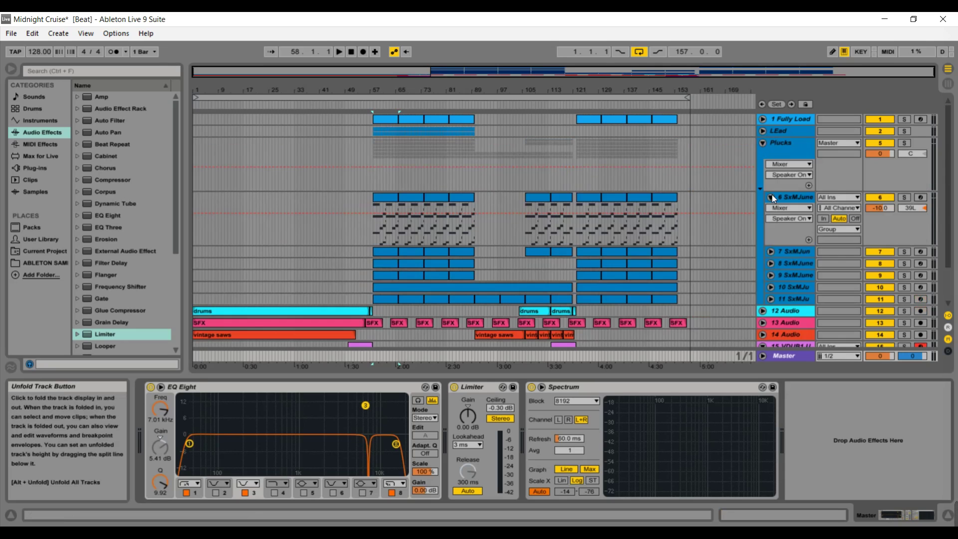
{"action": "left_click", "coordinate": [771, 252]}
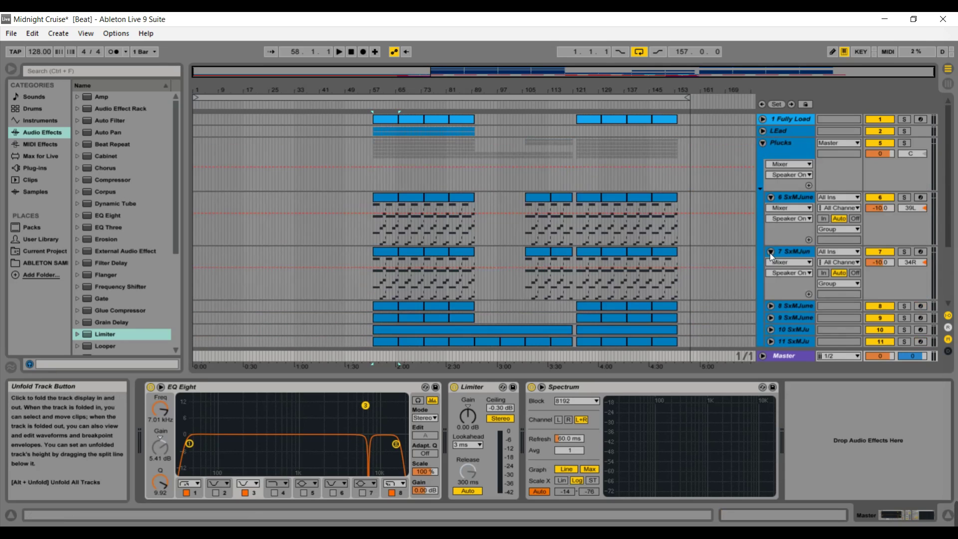
Step: Inspect track 6 SxMJune's device chain and its first clip's notes, returning to the master's effects
{"action": "left_click", "coordinate": [788, 196]}
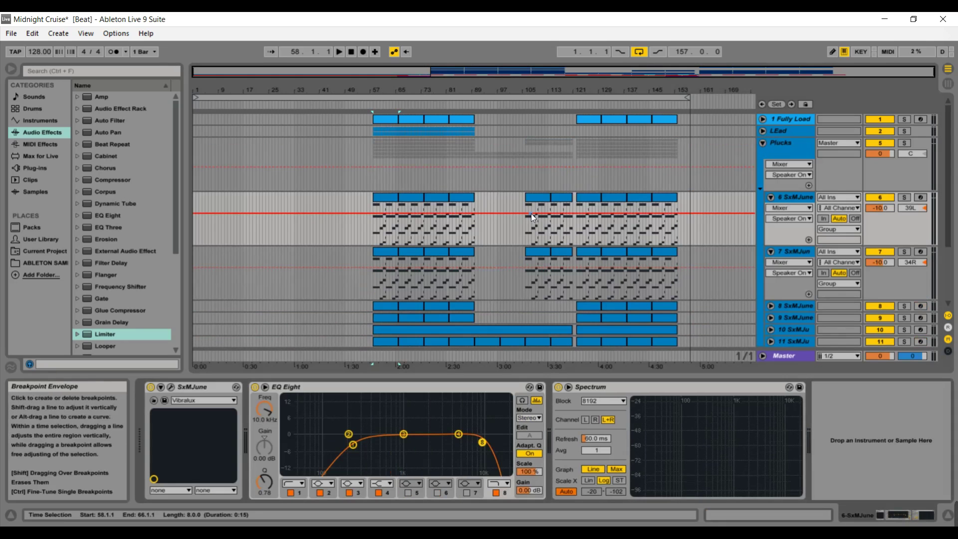
{"action": "double_click", "coordinate": [389, 195]}
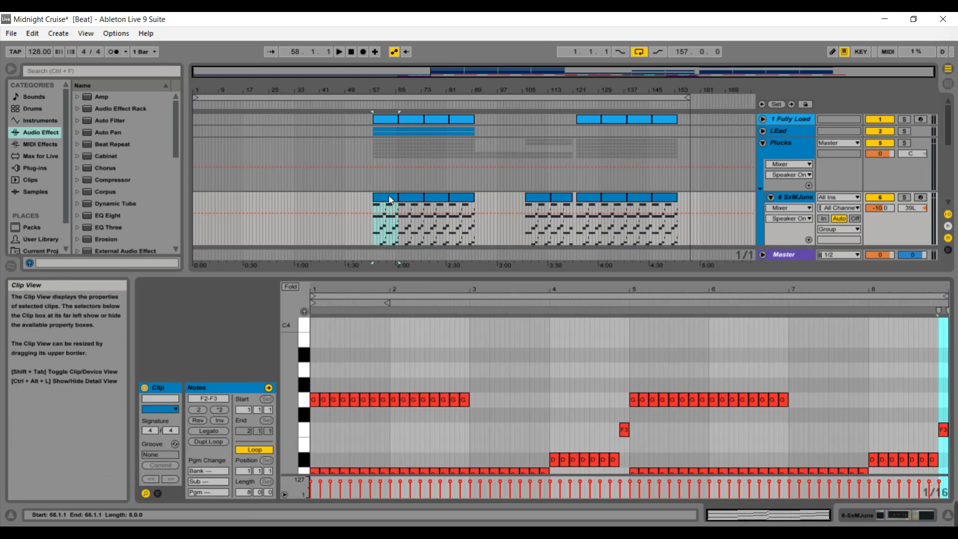
{"action": "left_click", "coordinate": [790, 256]}
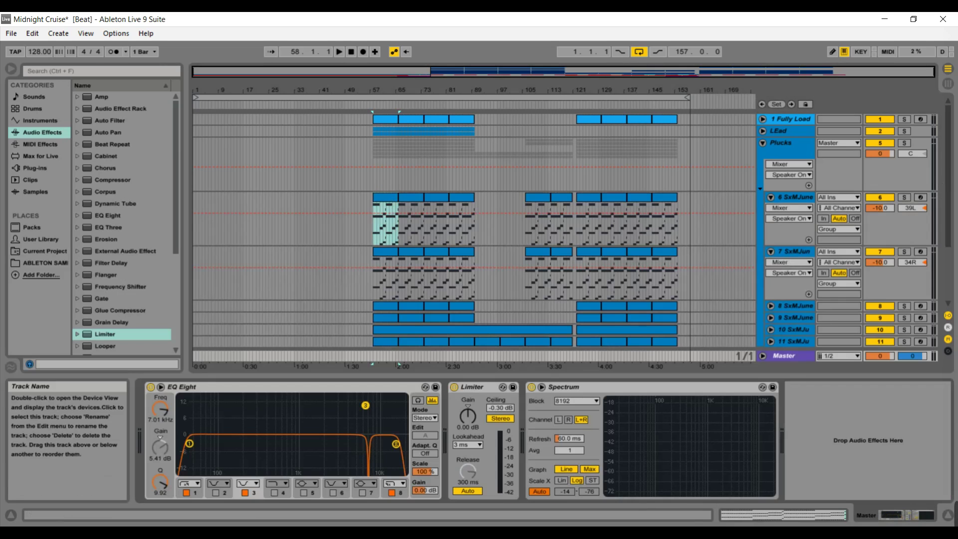
Step: Unfold the remaining SxMJune tracks 8, 9, 10 and 11 in the Plucks group to show their note patterns
{"action": "scroll", "coordinate": [948, 161], "scroll_direction": "down", "scroll_amount": 3}
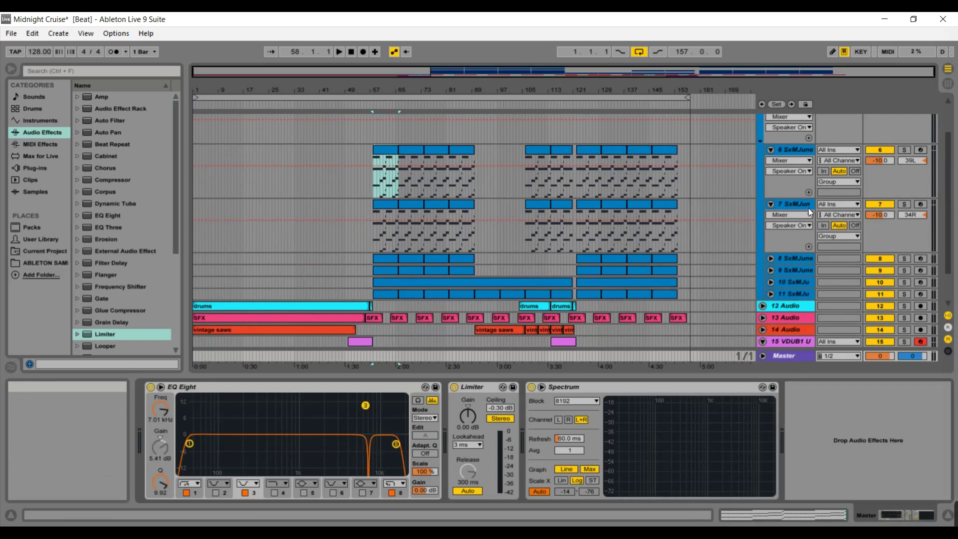
{"action": "left_click", "coordinate": [771, 258]}
{"action": "left_click", "coordinate": [772, 281]}
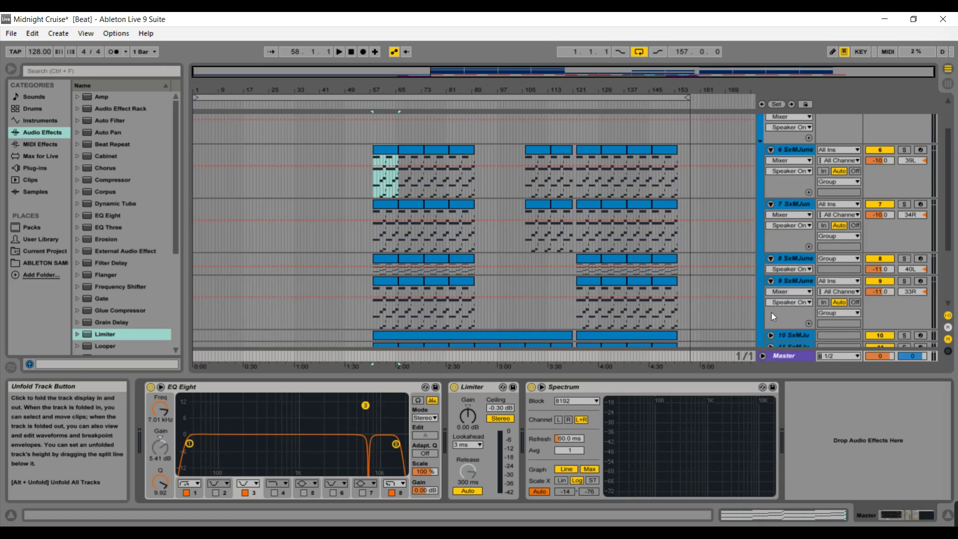
{"action": "left_click", "coordinate": [770, 334]}
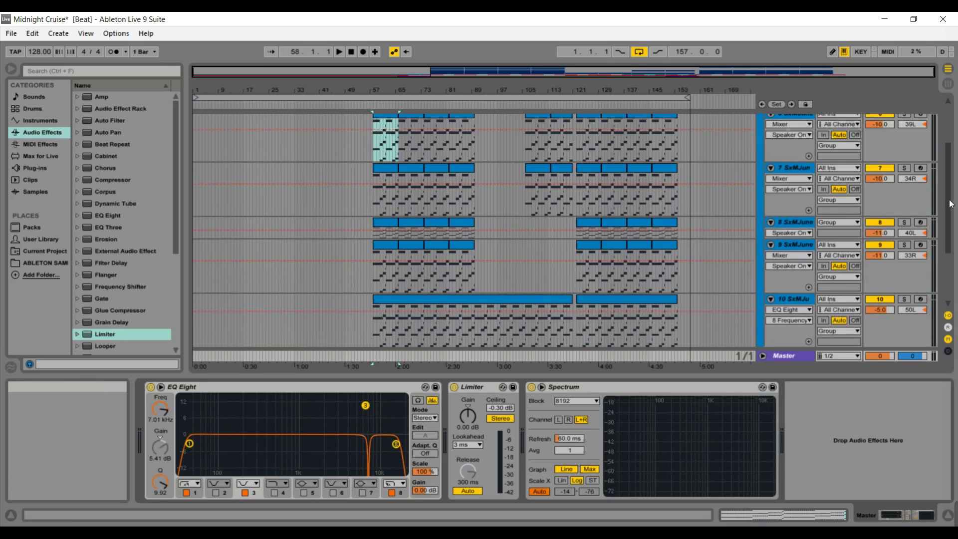
{"action": "left_click_drag", "start_coordinate": [950, 204], "coordinate": [948, 245]}
{"action": "left_click", "coordinate": [771, 260]}
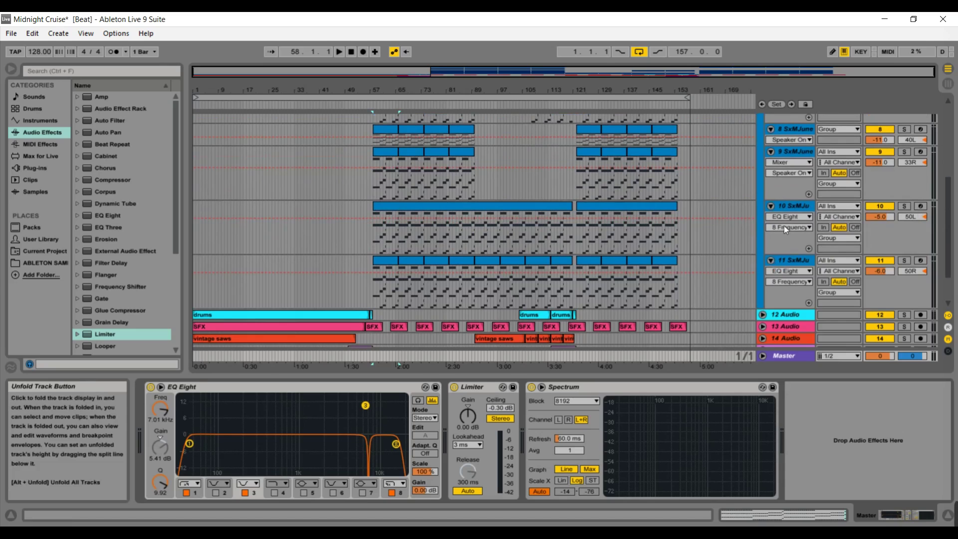
Step: Open the SxMJune synth window on track 10, play a key on its keyboard, and close the window
{"action": "left_click", "coordinate": [794, 205]}
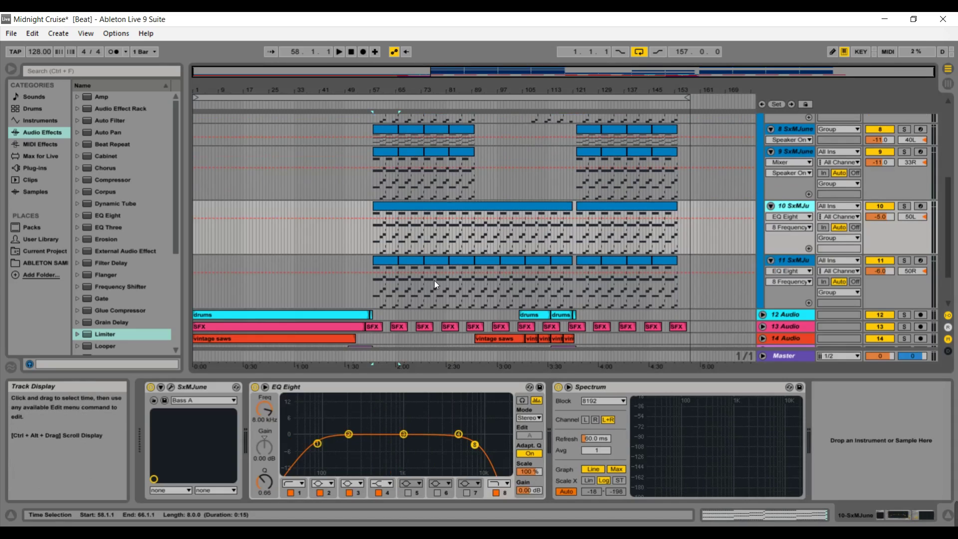
{"action": "left_click", "coordinate": [171, 388]}
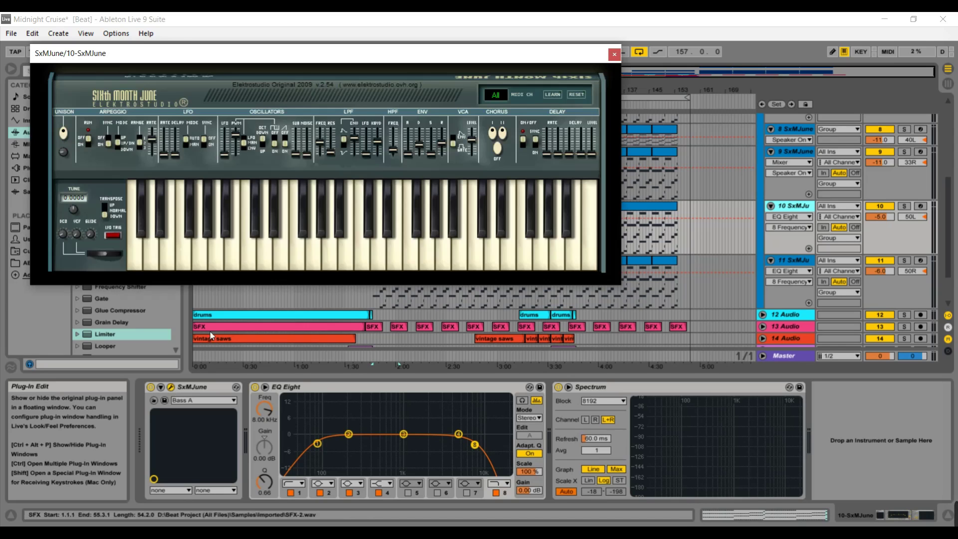
{"action": "left_click", "coordinate": [255, 259]}
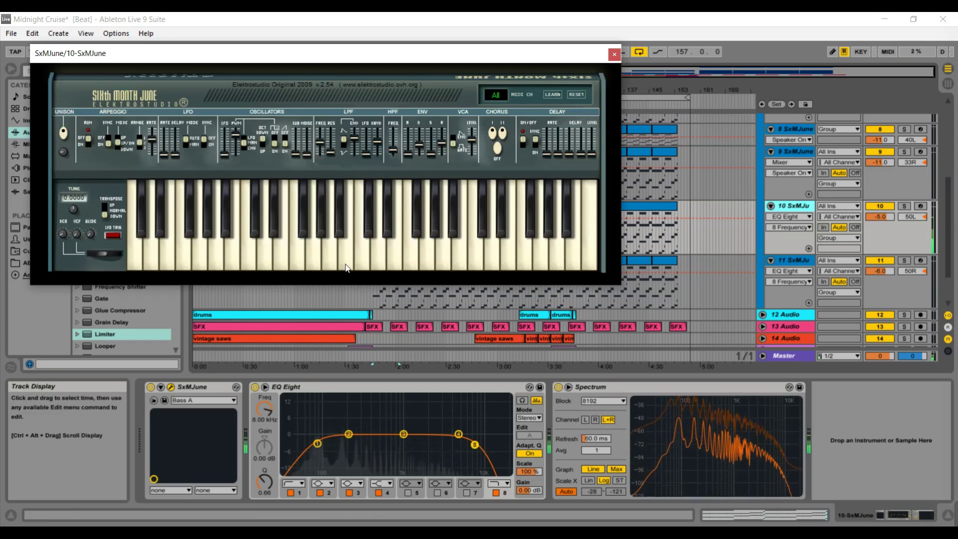
{"action": "left_click", "coordinate": [615, 54]}
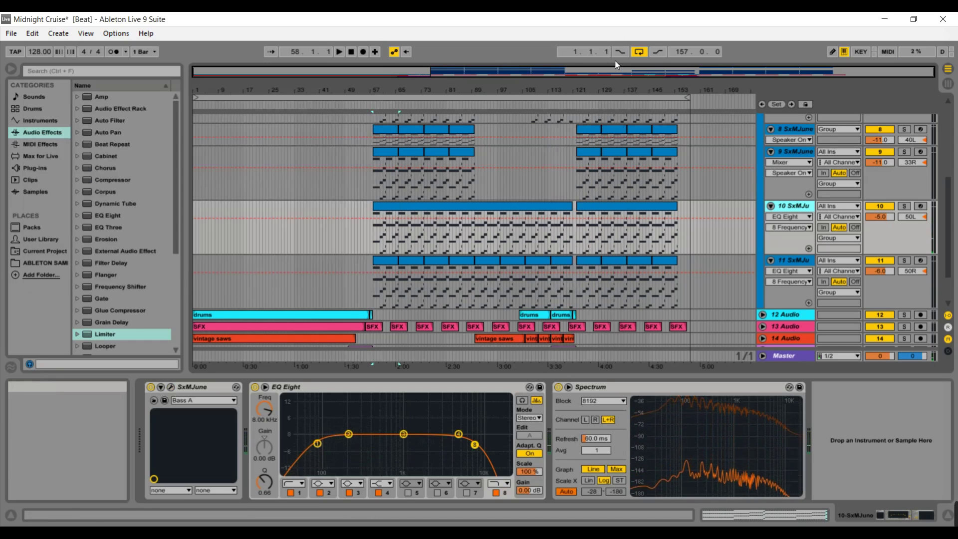
Step: Browse the SxMJune preset list on track 10 from start to end, and close it without choosing another preset
{"action": "left_click", "coordinate": [218, 401]}
{"action": "left_click_drag", "start_coordinate": [233, 295], "coordinate": [226, 136]}
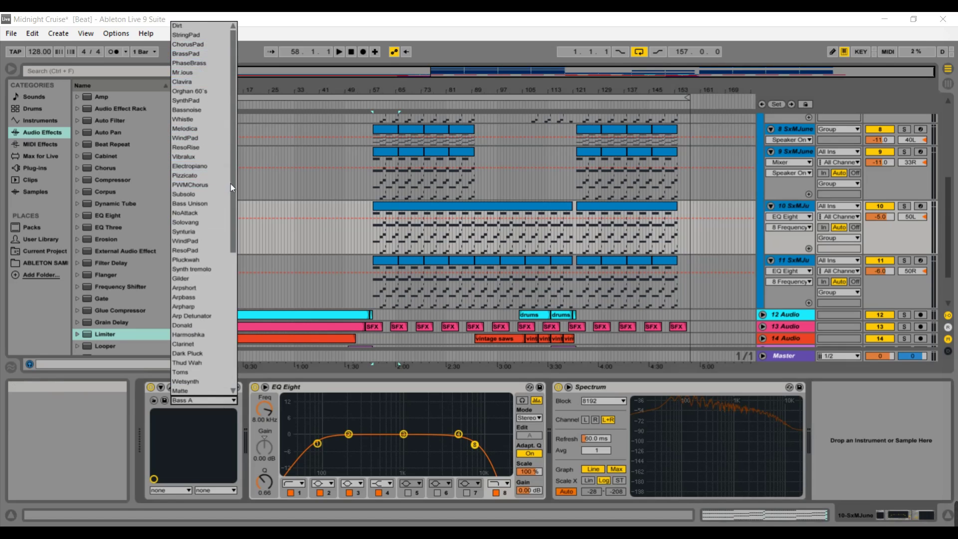
{"action": "left_click_drag", "start_coordinate": [232, 186], "coordinate": [239, 302]}
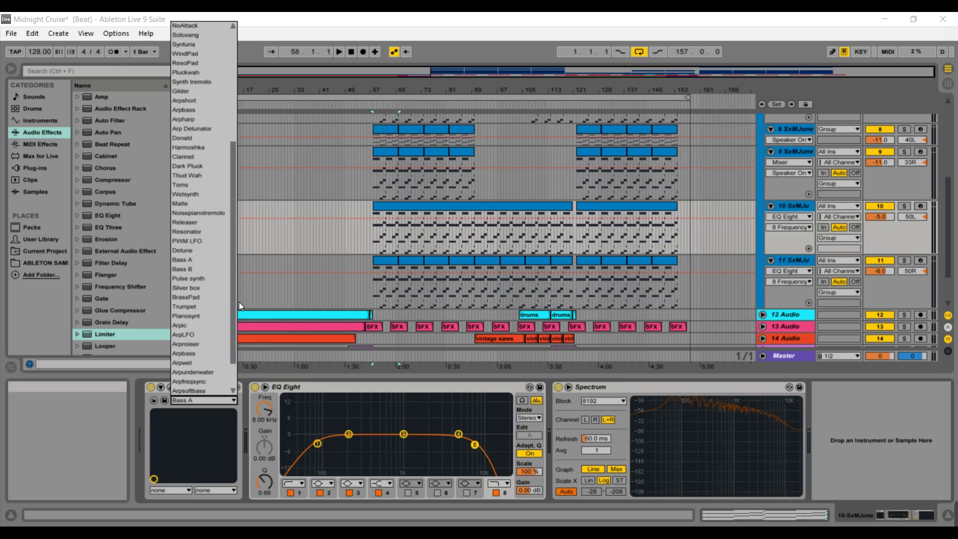
{"action": "left_click", "coordinate": [789, 355]}
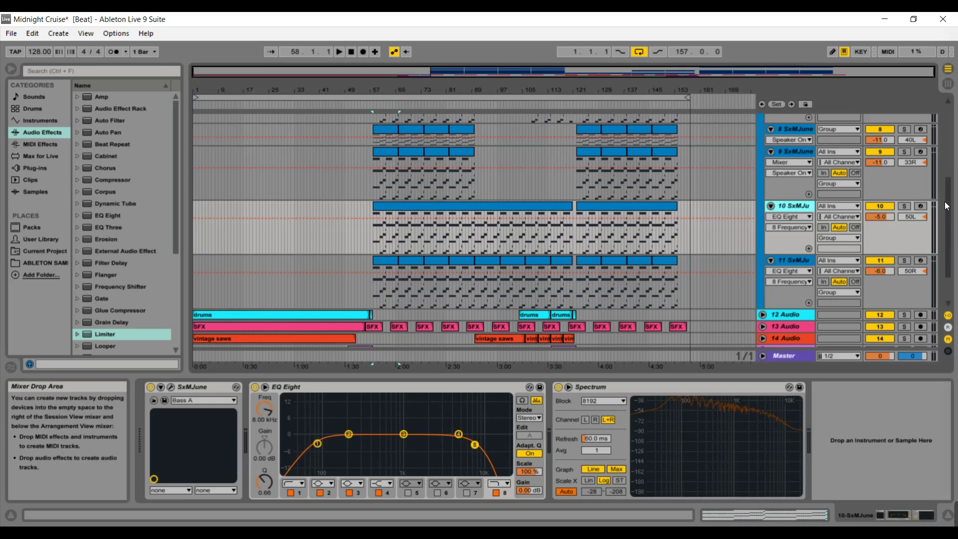
Step: Inspect the device chains of SxMJune tracks 9 and 6, and enlarge track 8 to show its full note pattern
{"action": "left_click", "coordinate": [790, 152]}
{"action": "left_click_drag", "start_coordinate": [945, 226], "coordinate": [947, 172]}
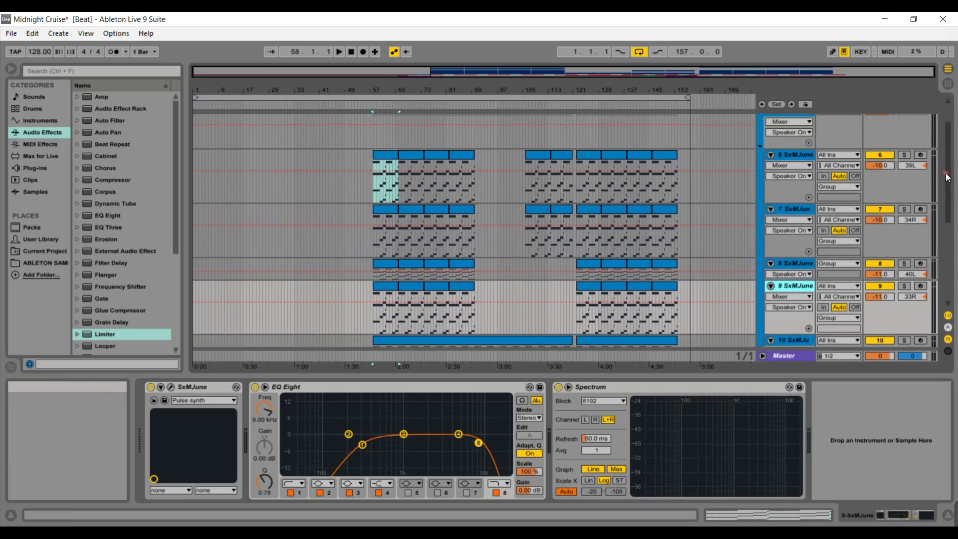
{"action": "left_click", "coordinate": [808, 155]}
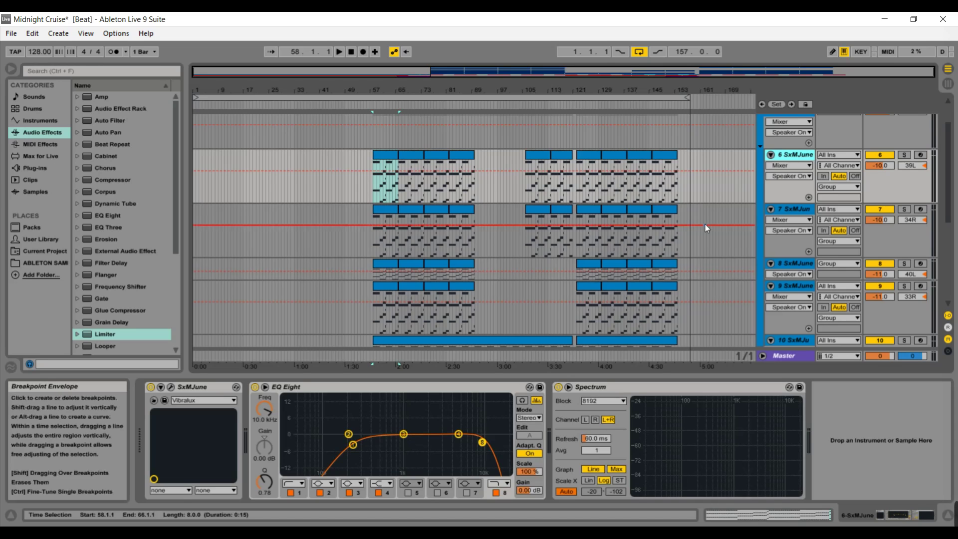
{"action": "left_click_drag", "start_coordinate": [779, 283], "coordinate": [777, 310]}
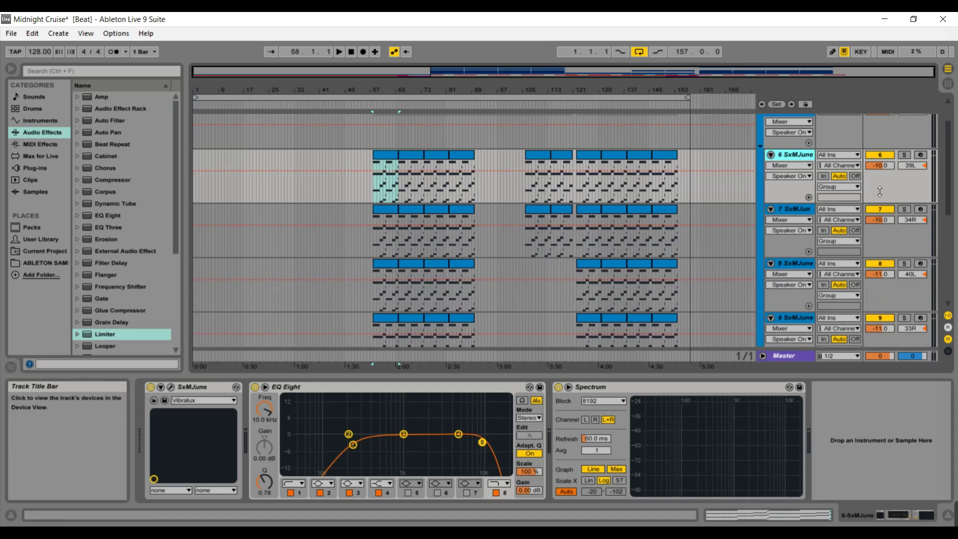
Step: Solo the Plucks group and play the arrangement from bar 57
{"action": "scroll", "coordinate": [949, 163], "scroll_direction": "up", "scroll_amount": 2}
{"action": "scroll", "coordinate": [949, 162], "scroll_direction": "up", "scroll_amount": 1}
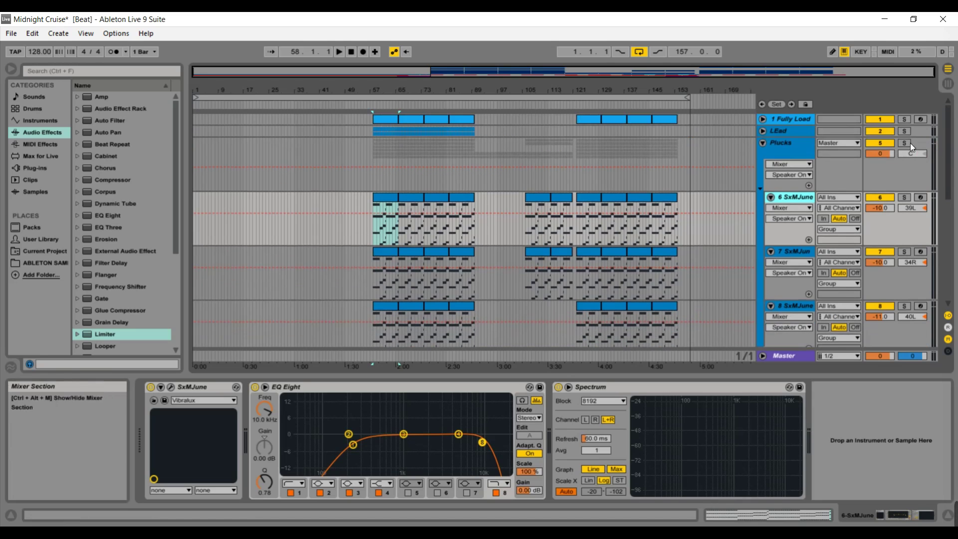
{"action": "left_click", "coordinate": [903, 142]}
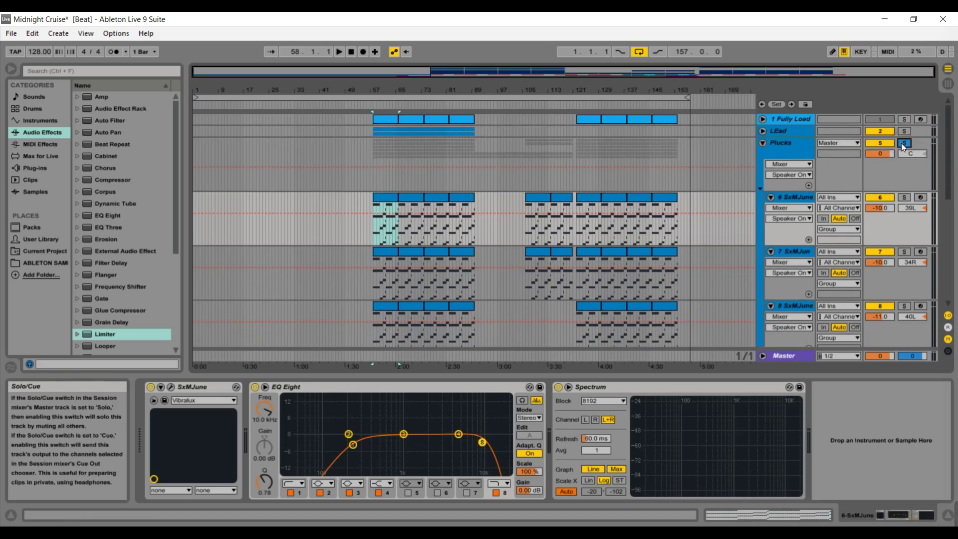
{"action": "left_click", "coordinate": [371, 108]}
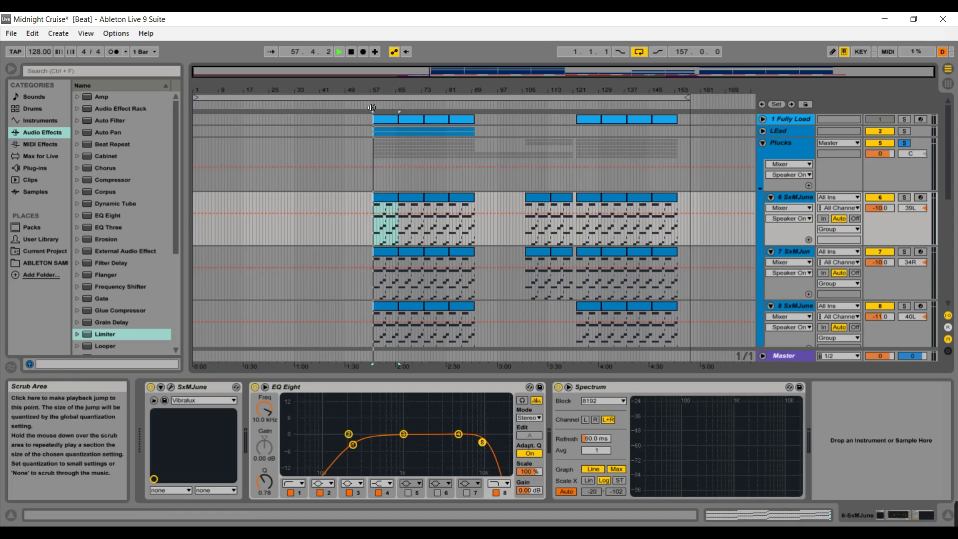
Step: Open the notes of track 6 SxMJune's first clip, zoom out to show its full pitch range, and stop playback
{"action": "left_click", "coordinate": [391, 197]}
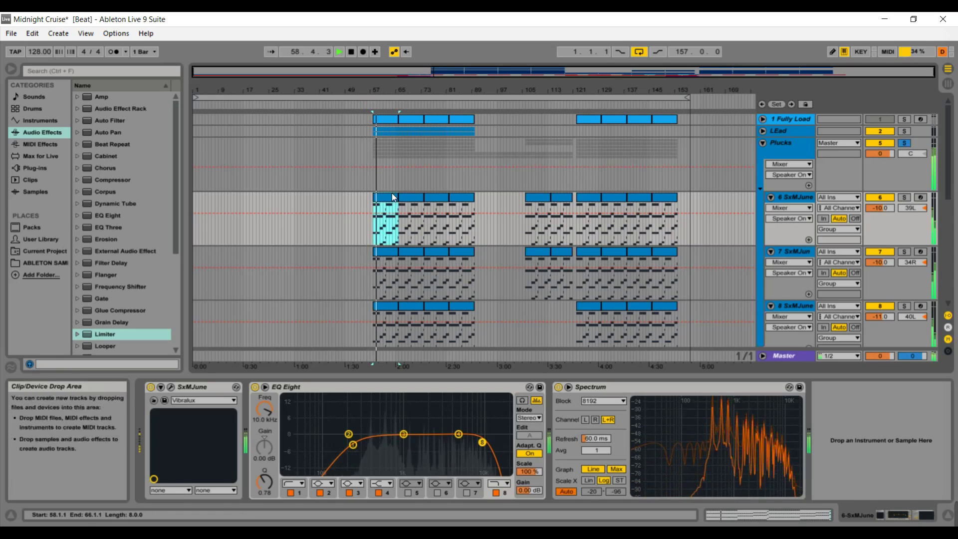
{"action": "double_click", "coordinate": [392, 197]}
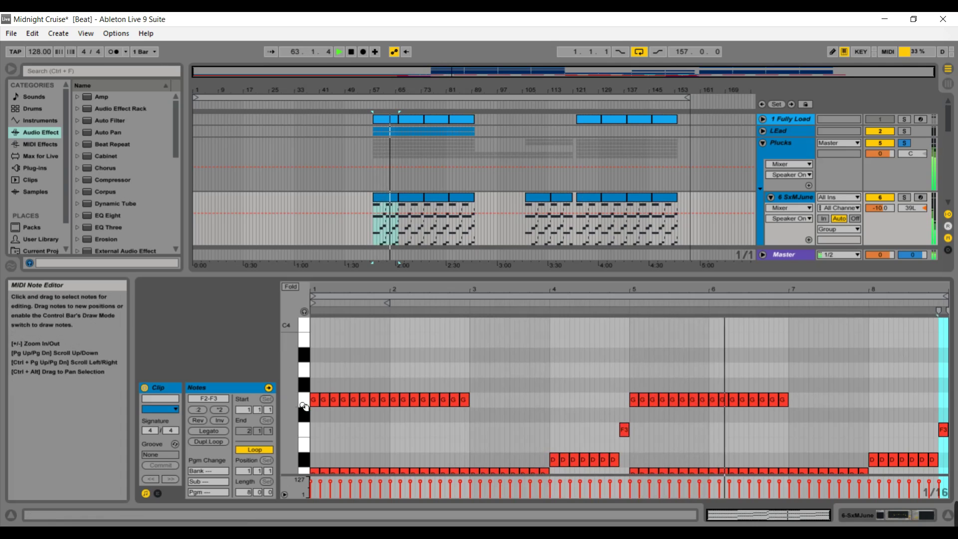
{"action": "left_click_drag", "start_coordinate": [304, 405], "coordinate": [287, 367]}
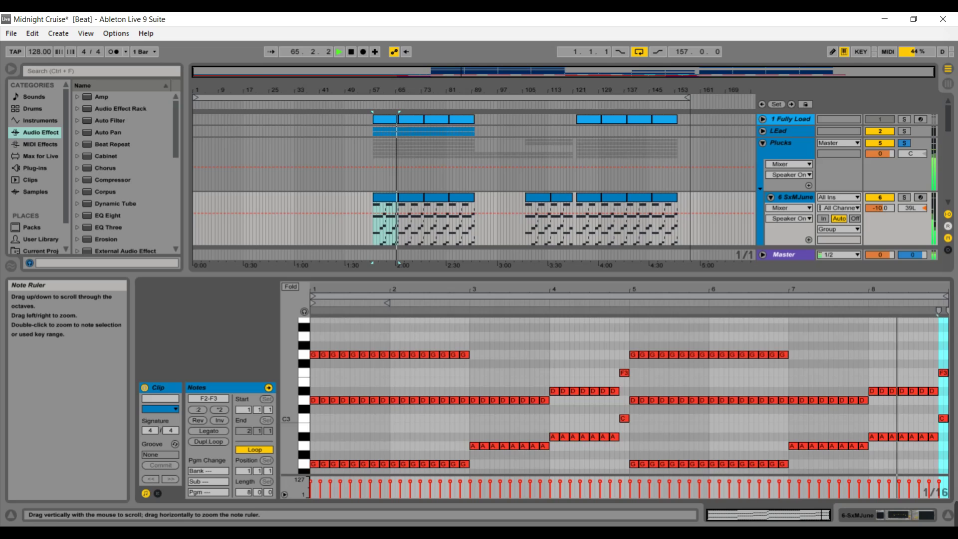
{"action": "key", "text": "space"}
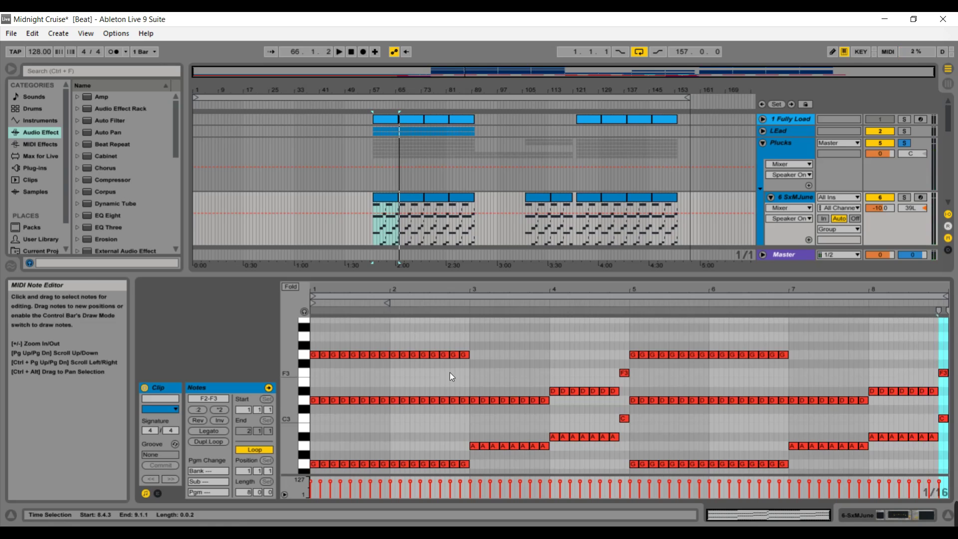
Step: Solo track 6 SxMJune, listen from bar 57, and inspect its device chain and the first EQ Eight band
{"action": "left_click", "coordinate": [783, 254]}
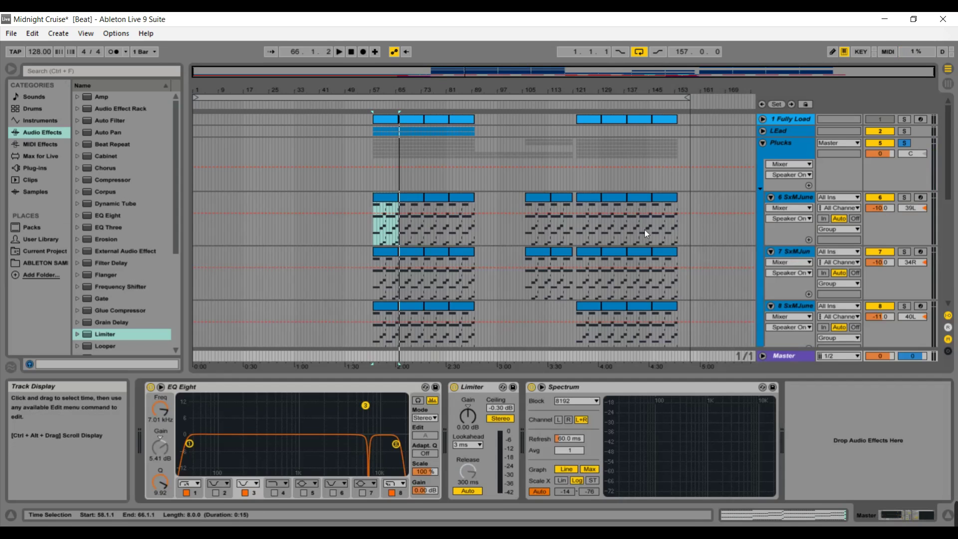
{"action": "left_click_drag", "start_coordinate": [471, 69], "coordinate": [472, 84]}
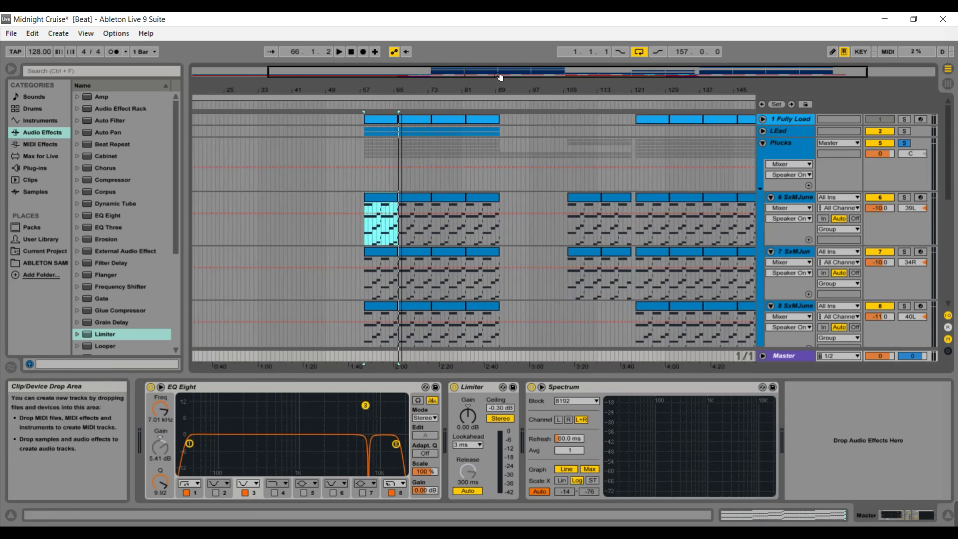
{"action": "left_click", "coordinate": [905, 198]}
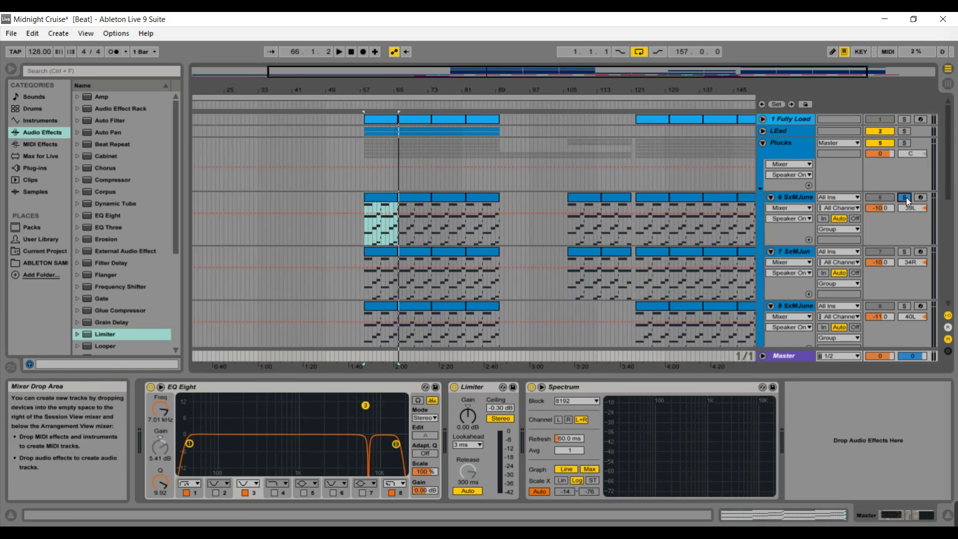
{"action": "left_click", "coordinate": [366, 111]}
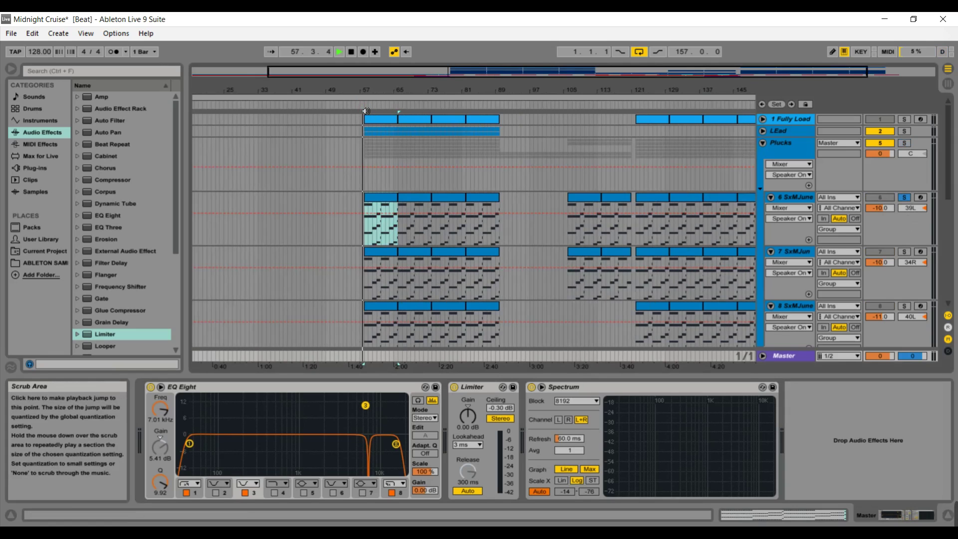
{"action": "left_click", "coordinate": [801, 199]}
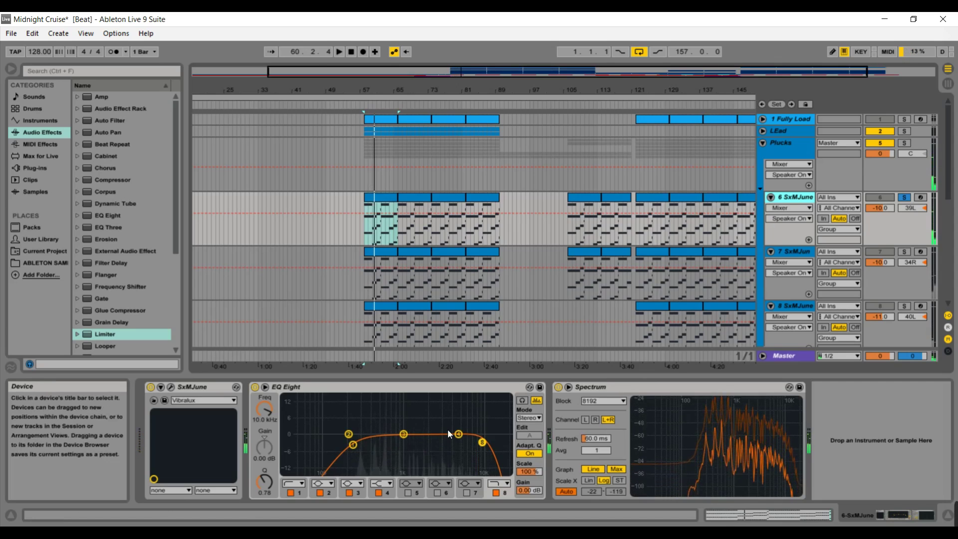
{"action": "left_click", "coordinate": [354, 445]}
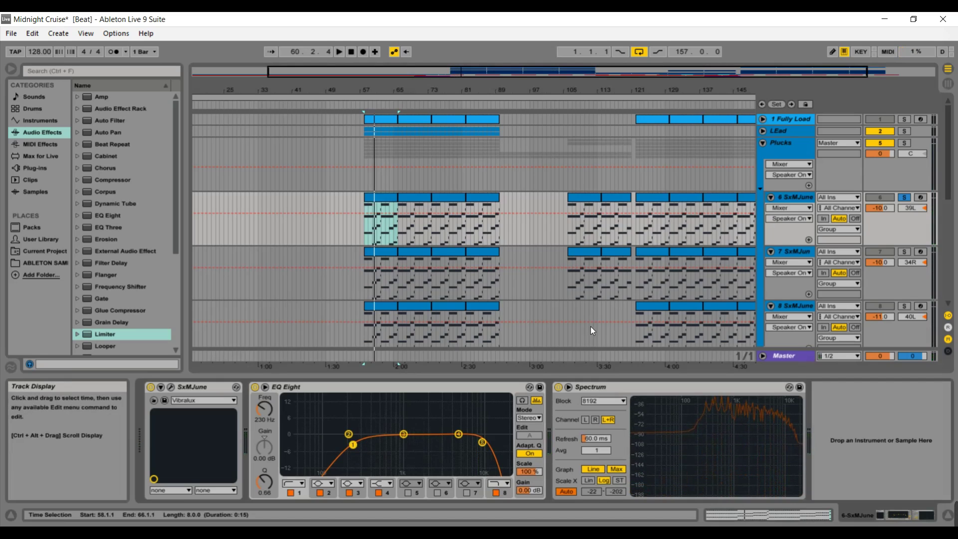
Step: Solo track 8 SxMJune instead, play it from bar 57 while viewing its device chain, and stop playback
{"action": "left_click", "coordinate": [892, 198]}
{"action": "left_click", "coordinate": [904, 306]}
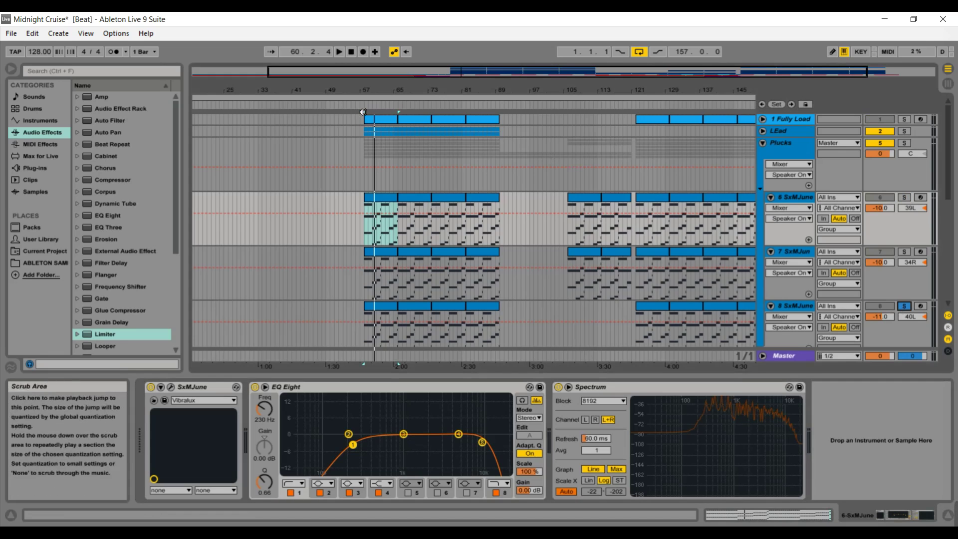
{"action": "left_click", "coordinate": [364, 111]}
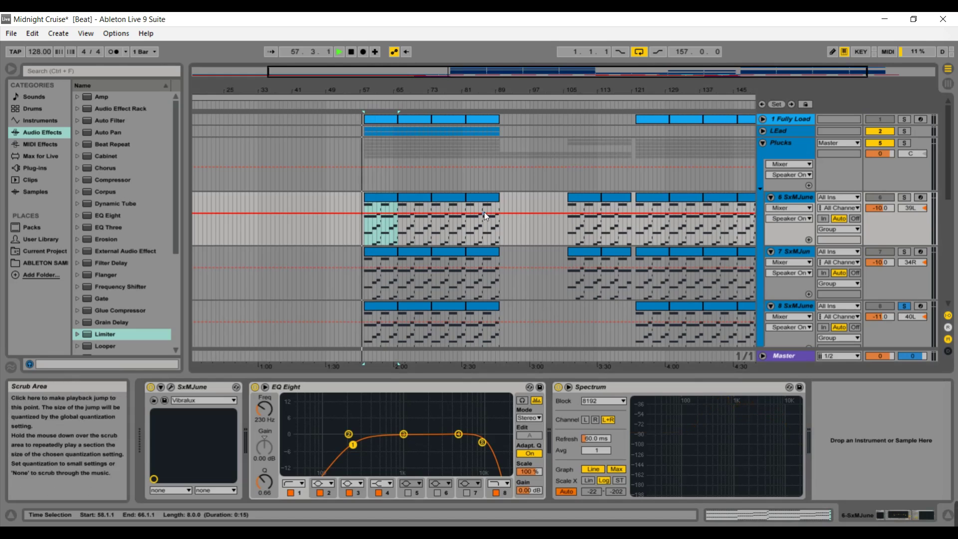
{"action": "left_click", "coordinate": [789, 303]}
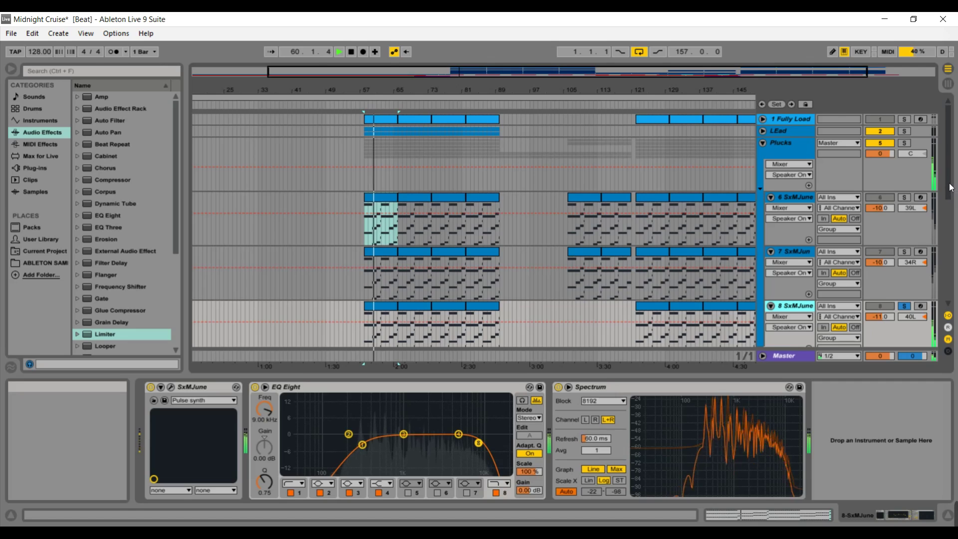
{"action": "scroll", "coordinate": [951, 205], "scroll_direction": "down", "scroll_amount": 2}
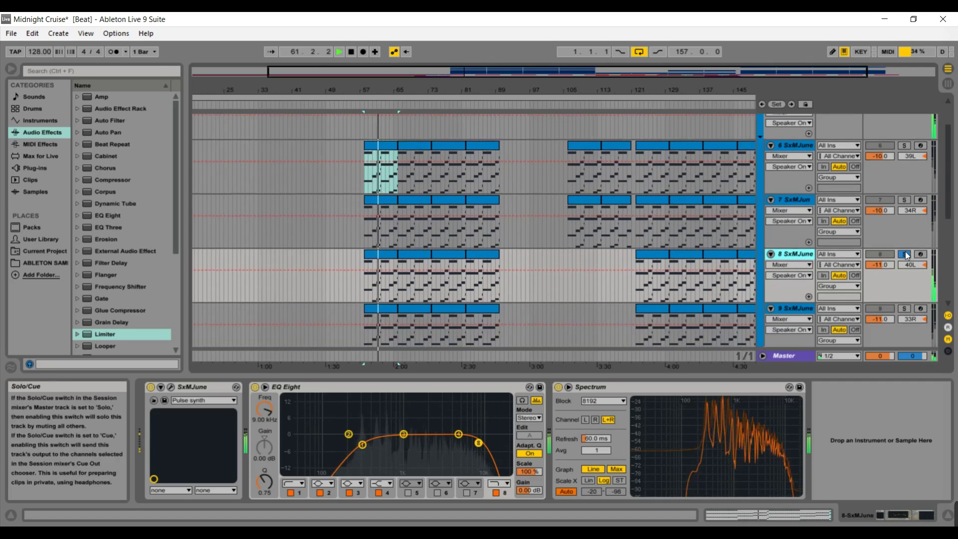
{"action": "key", "text": "space"}
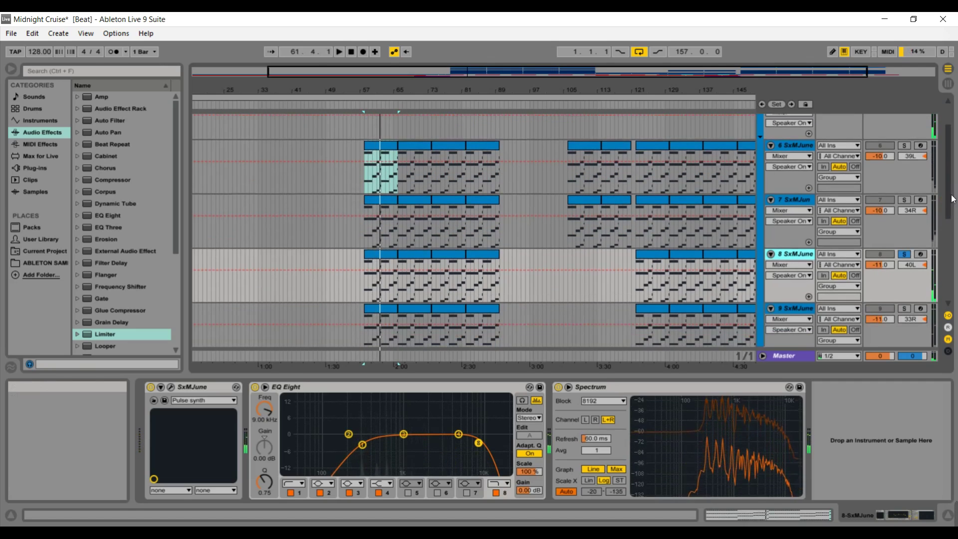
Step: Solo track 10 SxMJune, show its device chain, and play it from bar 57 before stopping playback
{"action": "left_click_drag", "start_coordinate": [950, 212], "coordinate": [950, 232]}
{"action": "left_click", "coordinate": [906, 254]}
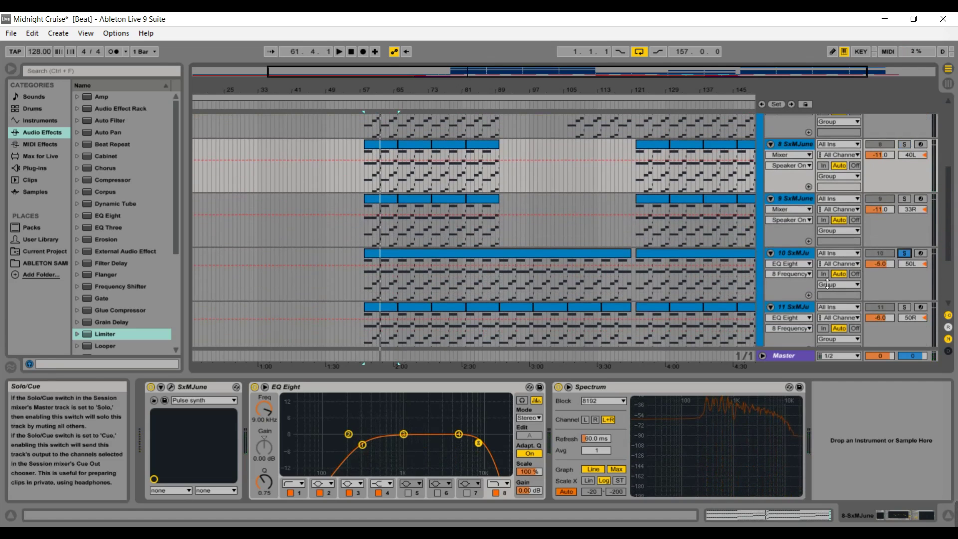
{"action": "left_click", "coordinate": [795, 253]}
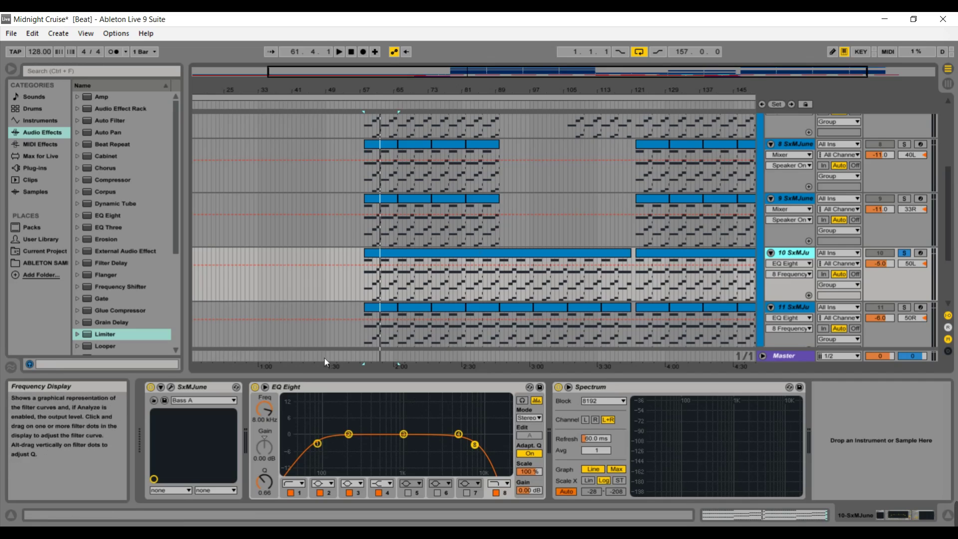
{"action": "left_click", "coordinate": [365, 107]}
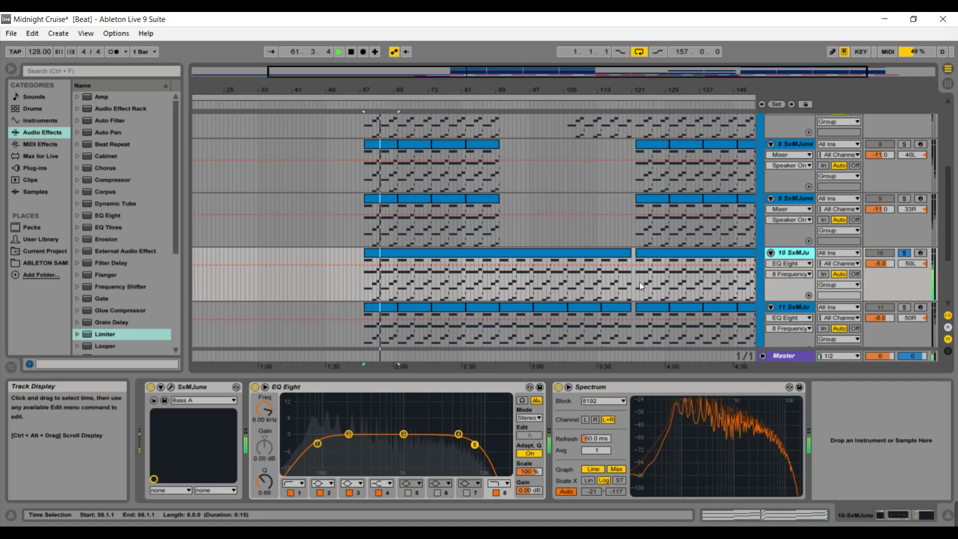
{"action": "key", "text": "space"}
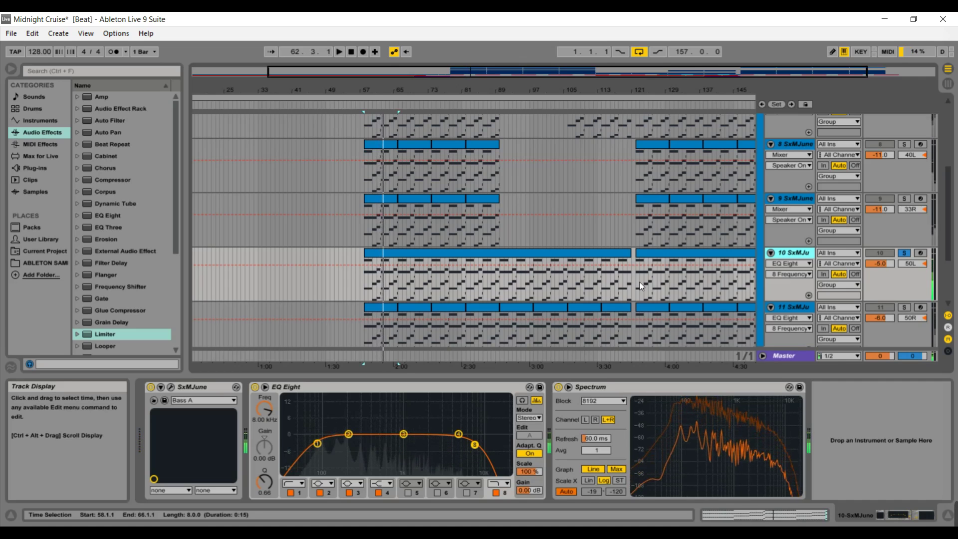
Step: Turn off track 10's solo, and fold both that track and the whole Plucks group
{"action": "left_click", "coordinate": [771, 254]}
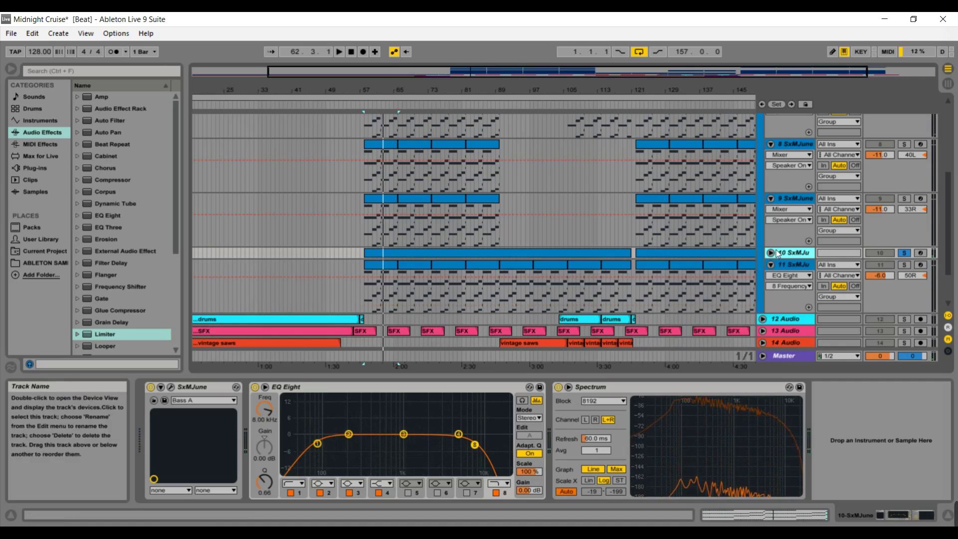
{"action": "left_click_drag", "start_coordinate": [948, 225], "coordinate": [948, 158]}
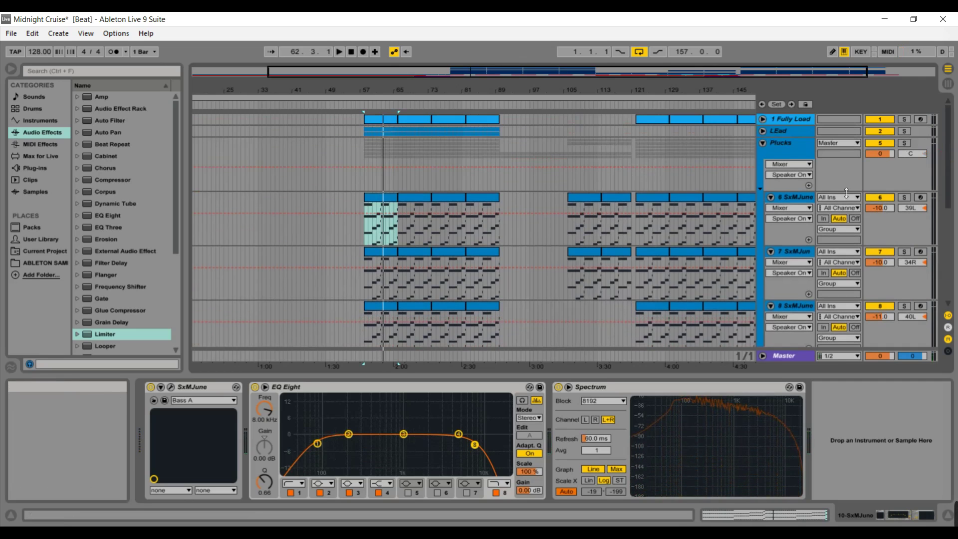
{"action": "left_click", "coordinate": [763, 142]}
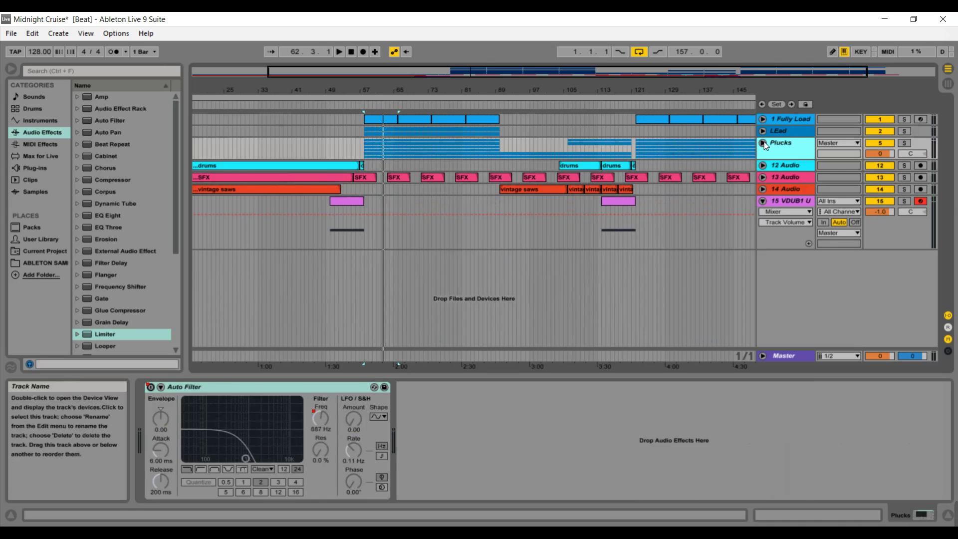
Step: Play the arrangement from about bar 89, unfold the Plucks group, and check the automation device list of track 11 SxMJu
{"action": "left_click", "coordinate": [497, 111]}
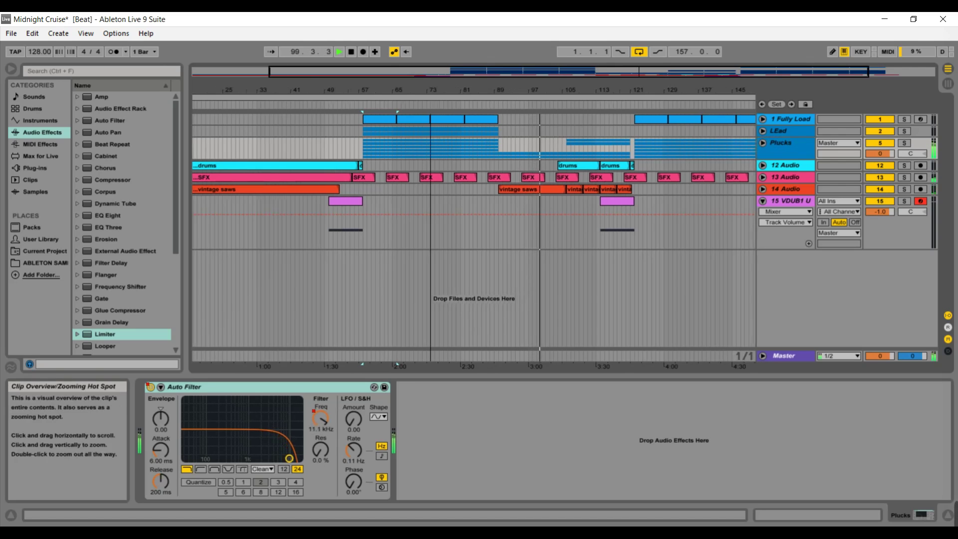
{"action": "scroll", "coordinate": [649, 115], "scroll_direction": "right", "scroll_amount": 5}
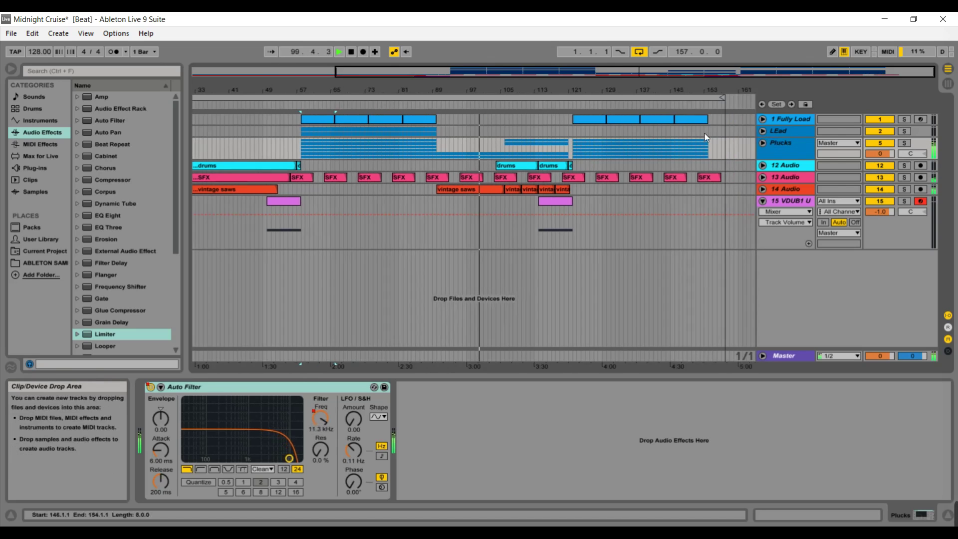
{"action": "left_click", "coordinate": [763, 144]}
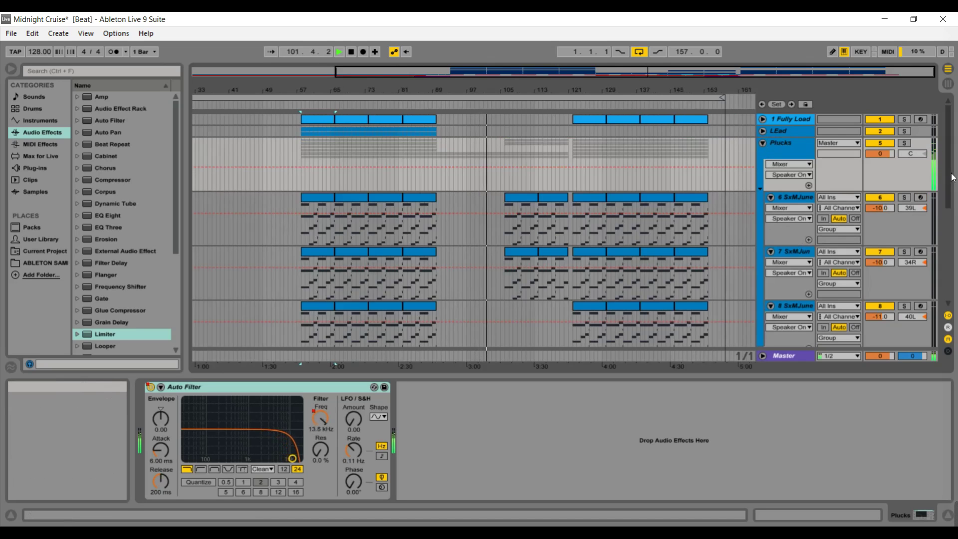
{"action": "scroll", "coordinate": [924, 209], "scroll_direction": "down", "scroll_amount": 5}
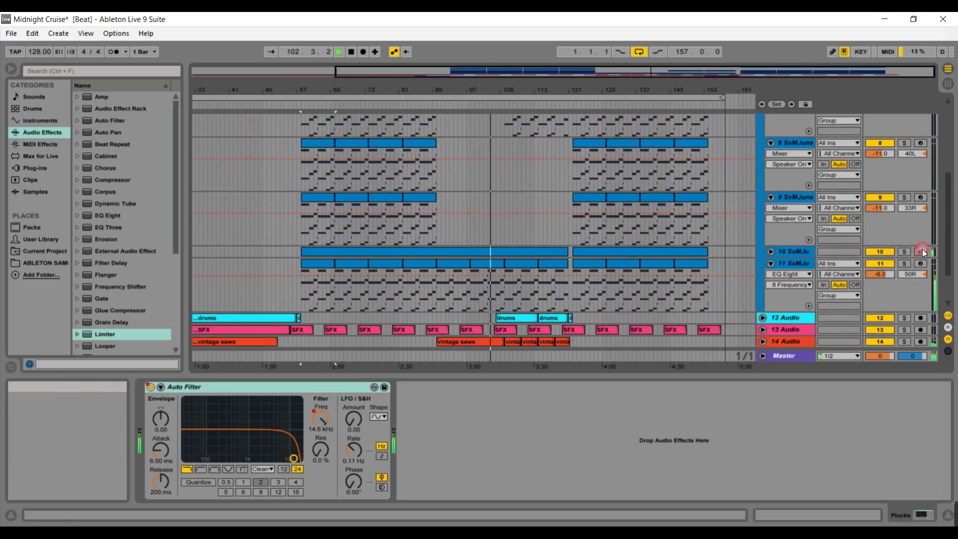
{"action": "left_click", "coordinate": [796, 275]}
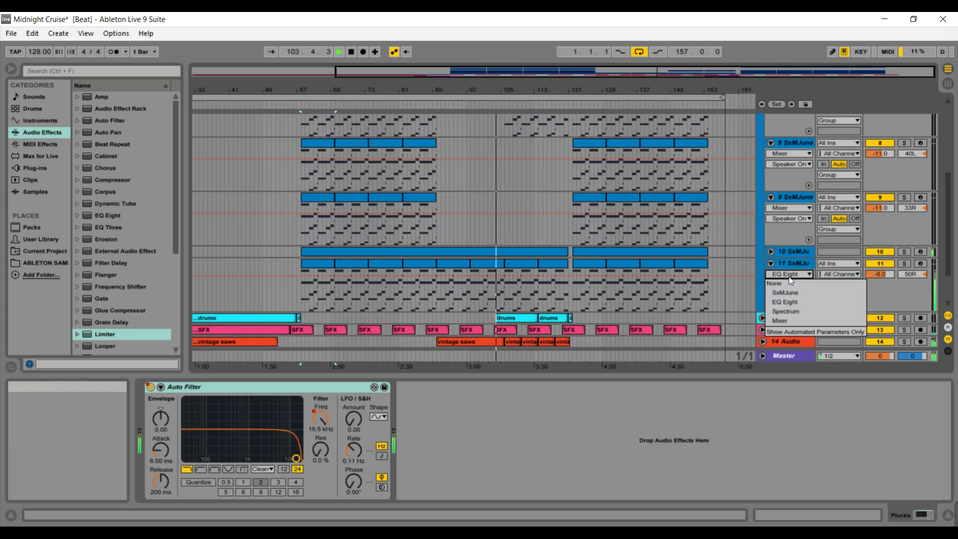
{"action": "left_click", "coordinate": [789, 276]}
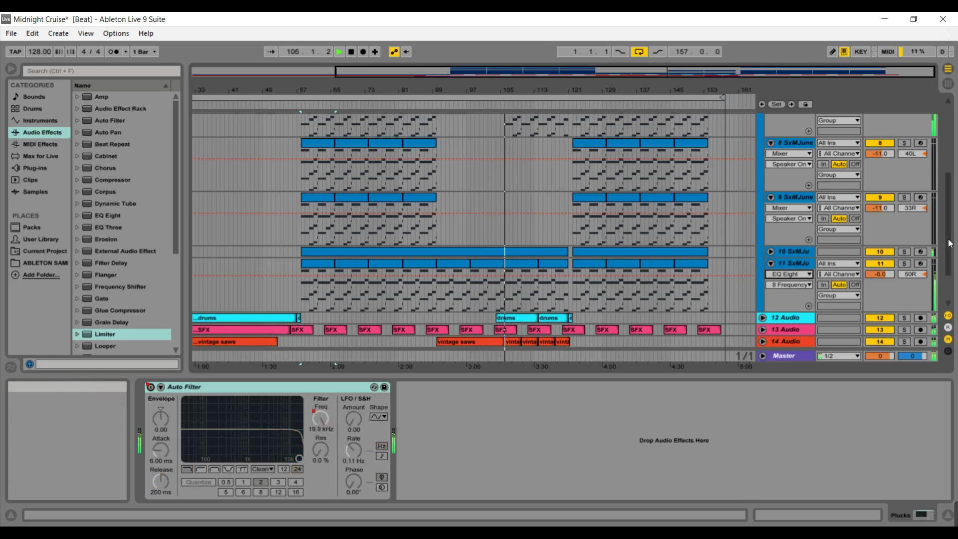
Step: Stop playback and display the Auto Filter Frequency automation on the Plucks group track
{"action": "left_click_drag", "start_coordinate": [951, 243], "coordinate": [951, 153]}
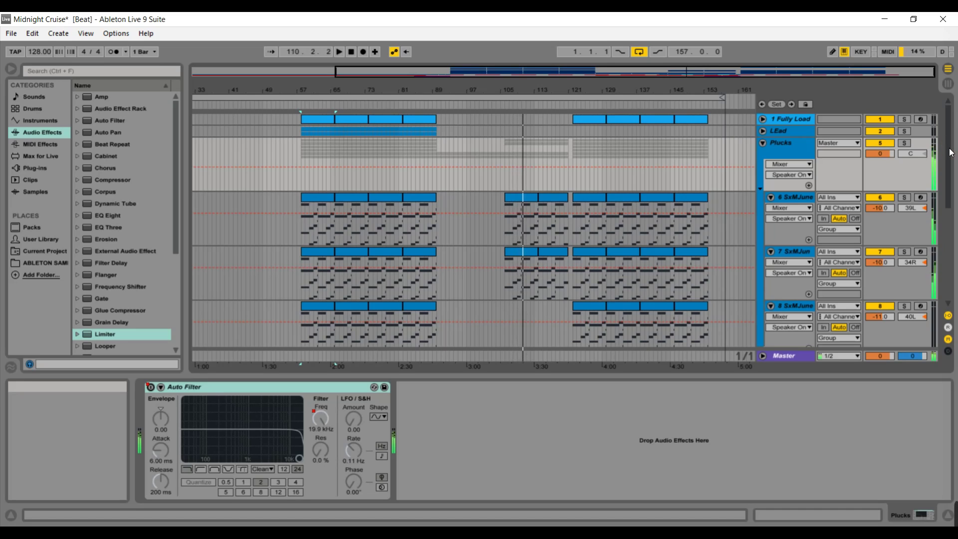
{"action": "left_click_drag", "start_coordinate": [950, 201], "coordinate": [945, 290]}
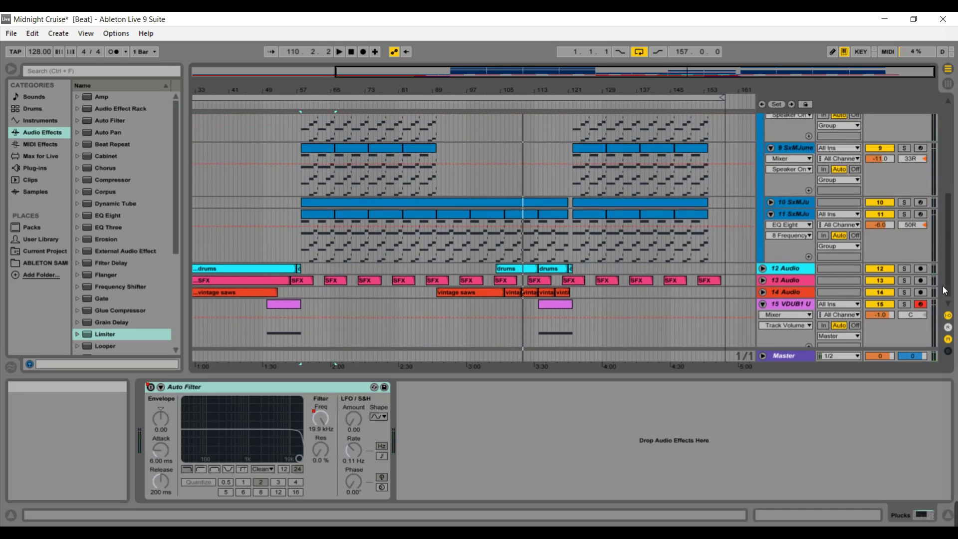
{"action": "left_click_drag", "start_coordinate": [945, 290], "coordinate": [939, 195]}
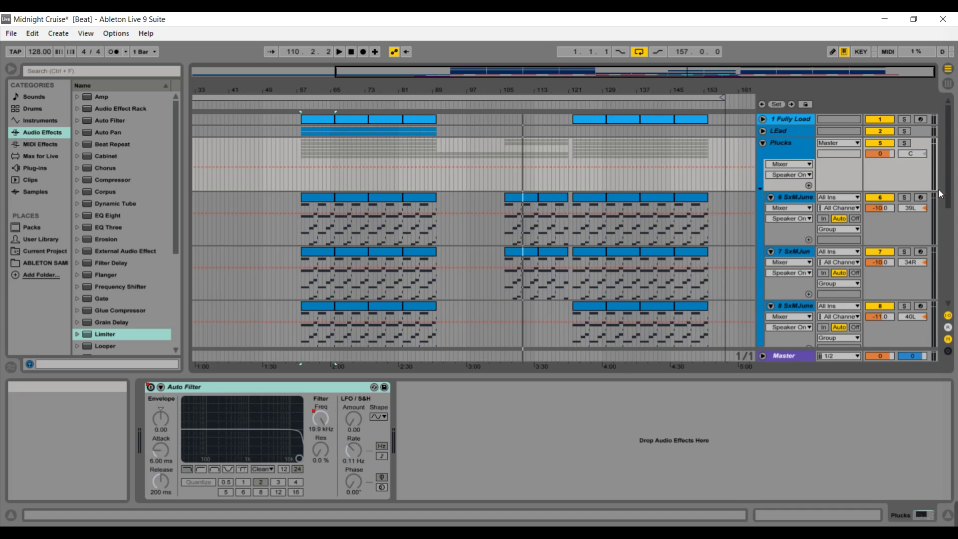
{"action": "left_click", "coordinate": [790, 150]}
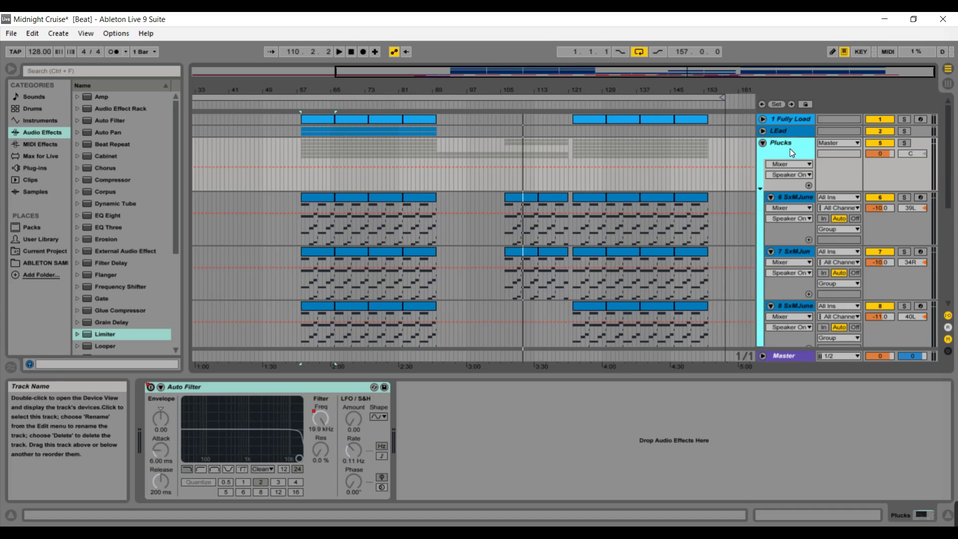
{"action": "left_click", "coordinate": [790, 164]}
{"action": "left_click", "coordinate": [786, 180]}
{"action": "mouse_move", "coordinate": [437, 174]}
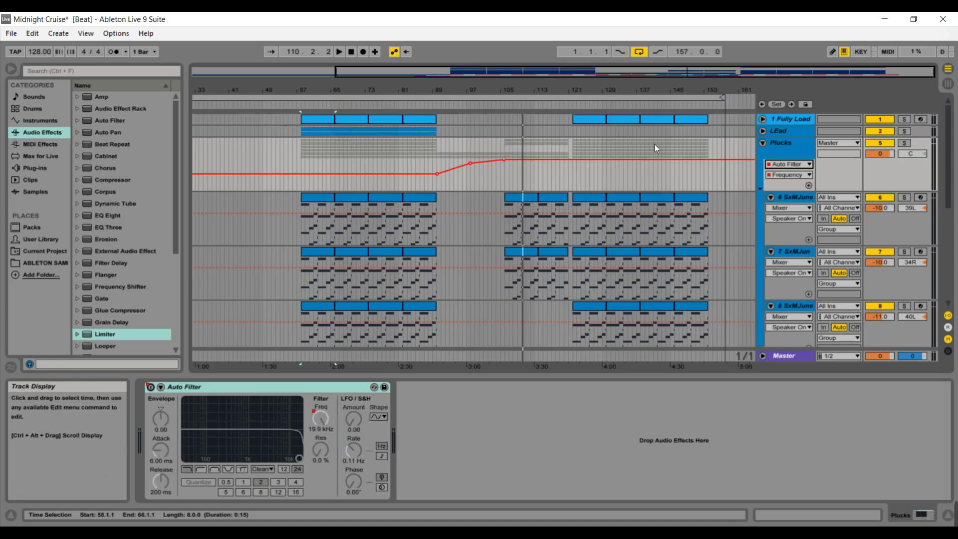
Step: Unfold the Lead group with track 3 Massive folded, and listen briefly from about bar 121
{"action": "left_click", "coordinate": [761, 130]}
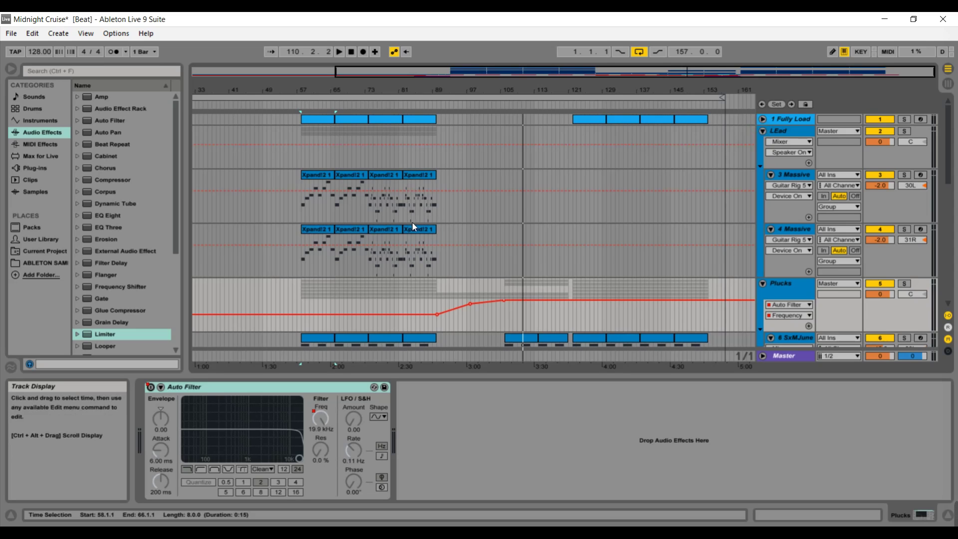
{"action": "left_click", "coordinate": [772, 175]}
{"action": "left_click_drag", "start_coordinate": [949, 163], "coordinate": [951, 246]}
{"action": "left_click_drag", "start_coordinate": [952, 249], "coordinate": [947, 154]}
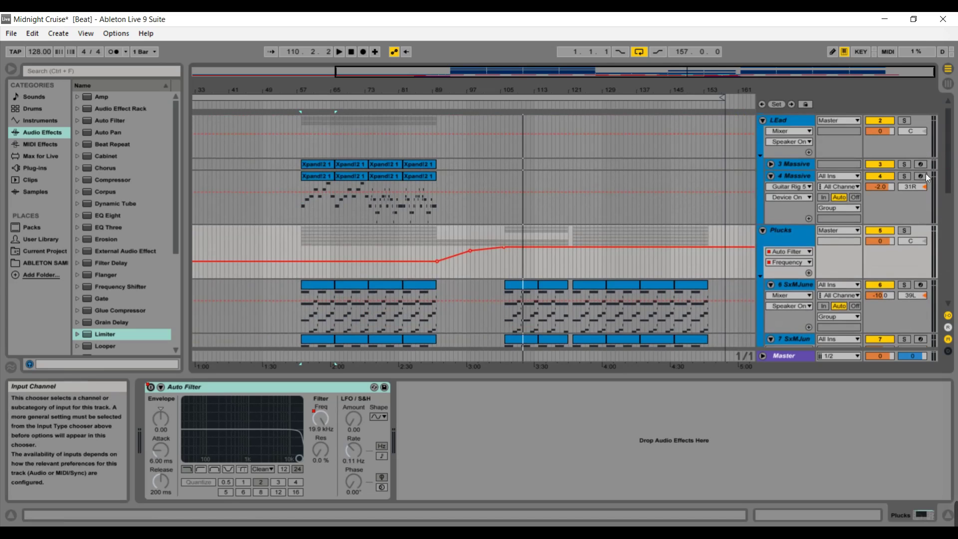
{"action": "left_click_drag", "start_coordinate": [949, 181], "coordinate": [949, 158]}
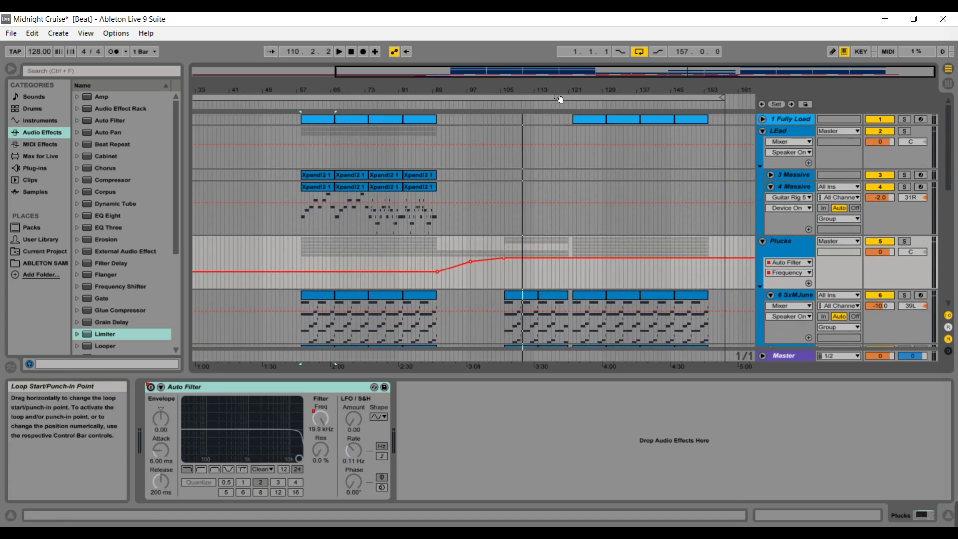
{"action": "left_click", "coordinate": [574, 111]}
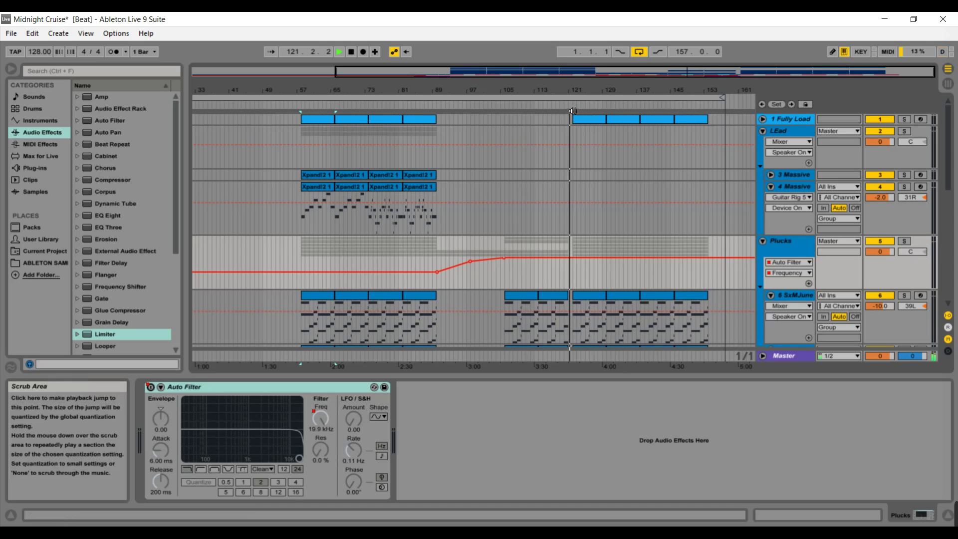
{"action": "key", "text": "space"}
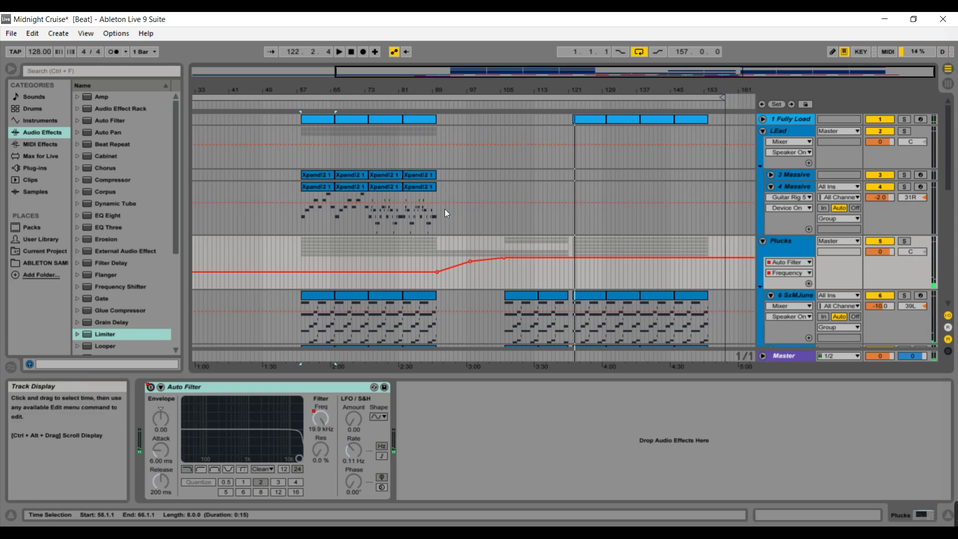
Step: Copy the clips of both Massive tracks from bar 74 to 90 and paste them twice in succession starting at bar 122
{"action": "left_click_drag", "start_coordinate": [438, 218], "coordinate": [390, 219]}
{"action": "left_click_drag", "start_coordinate": [389, 175], "coordinate": [371, 173]}
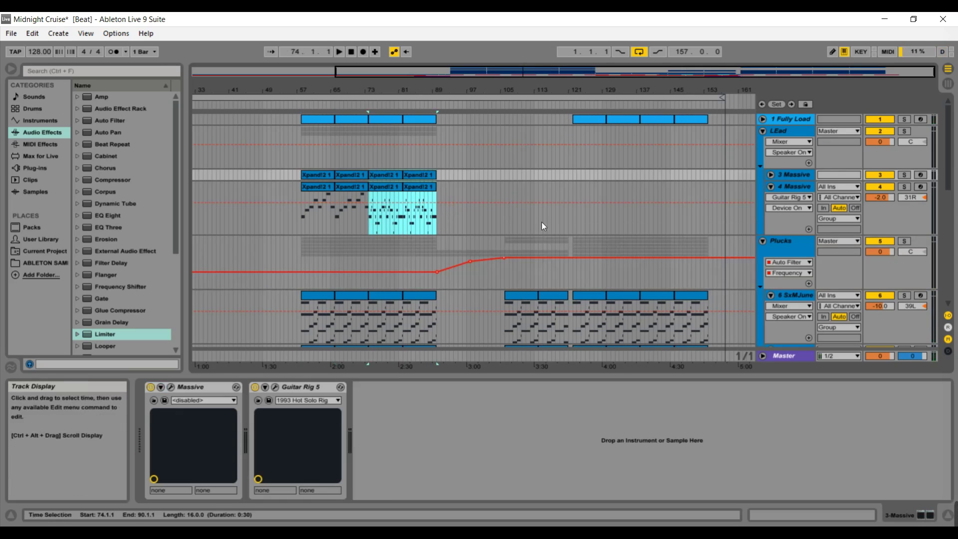
{"action": "left_click", "coordinate": [573, 175]}
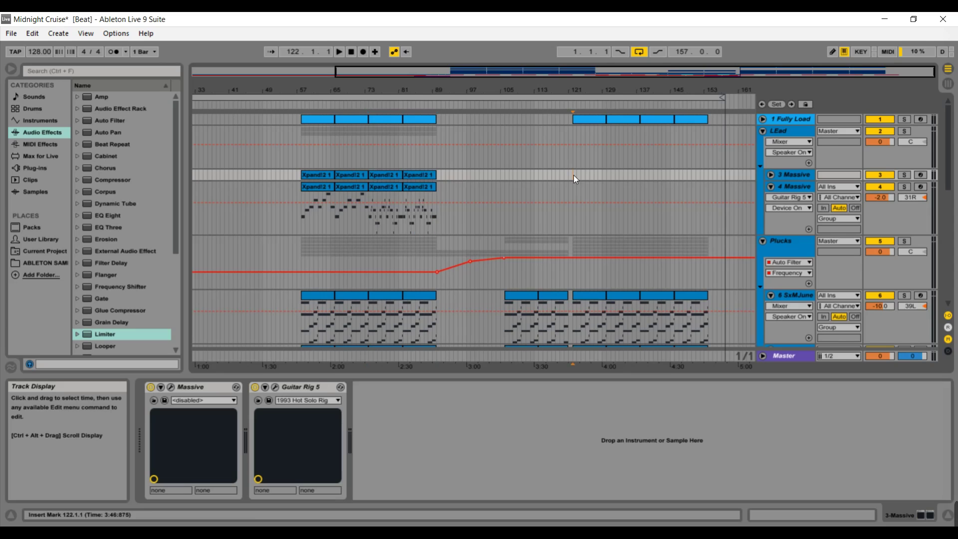
{"action": "key", "text": "ctrl+v"}
{"action": "key", "text": "ctrl+v"}
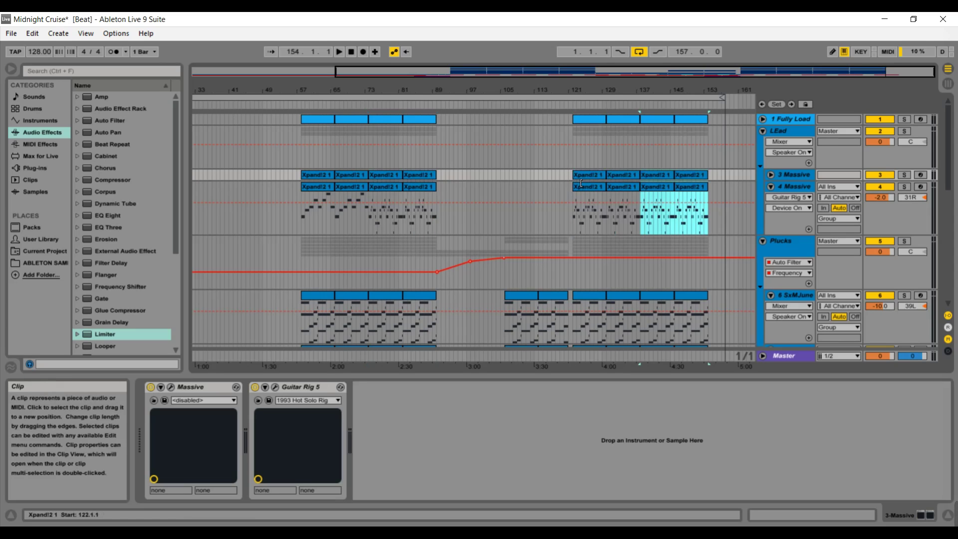
Step: Play the section with the pasted Lead clips from bar 122 while viewing the Plucks tracks, and stop playback
{"action": "left_click", "coordinate": [577, 110]}
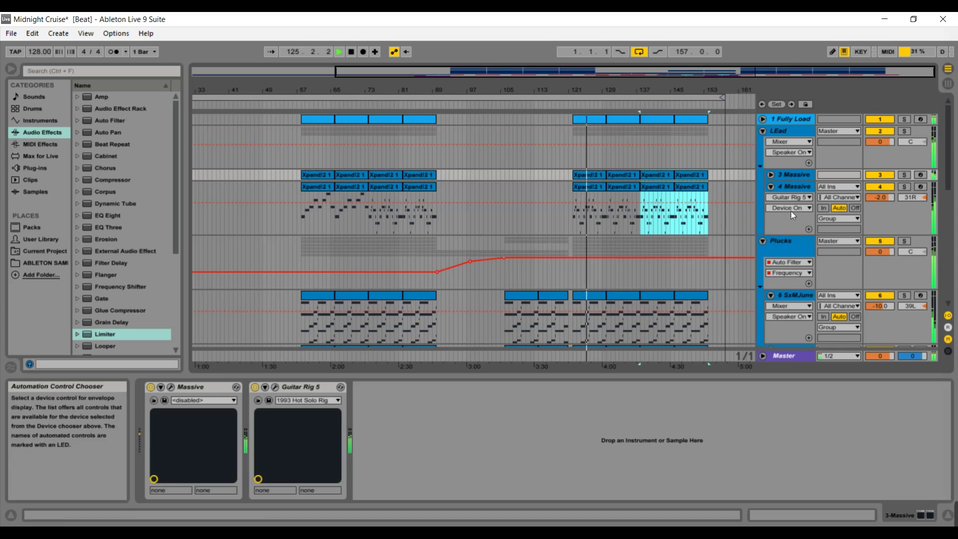
{"action": "left_click_drag", "start_coordinate": [951, 184], "coordinate": [951, 227]}
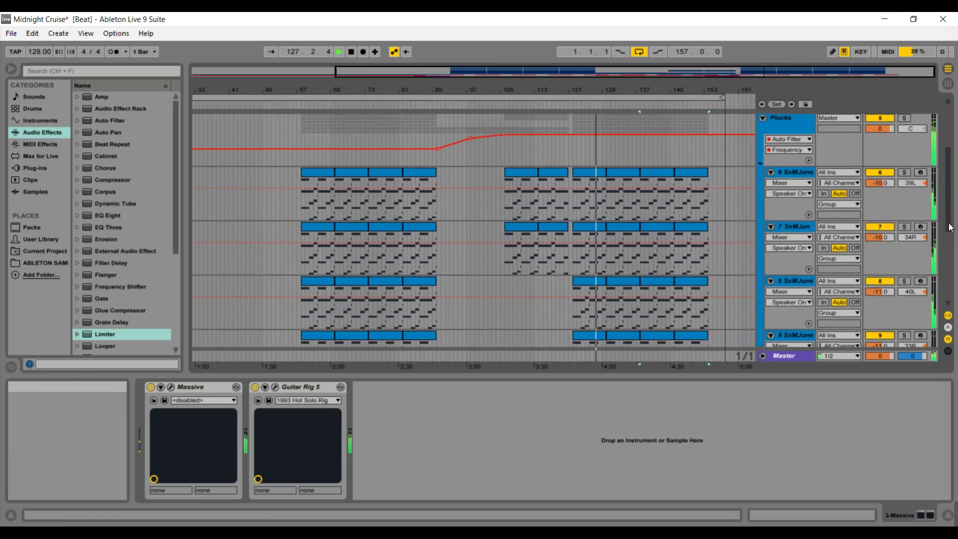
{"action": "key", "text": "space"}
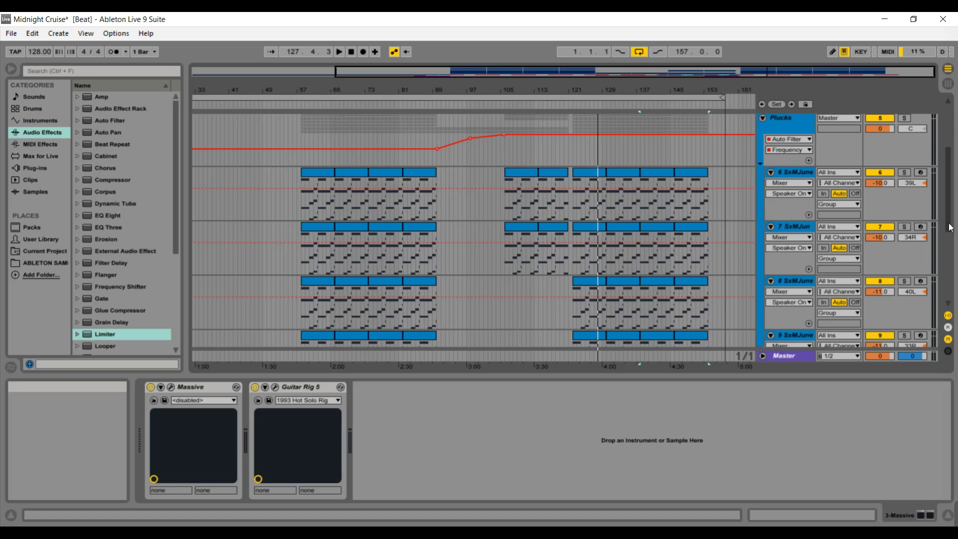
Step: Fold track 4 Massive, the Lead and Plucks groups, and track 15 VDUB1
{"action": "left_click_drag", "start_coordinate": [951, 228], "coordinate": [951, 185]}
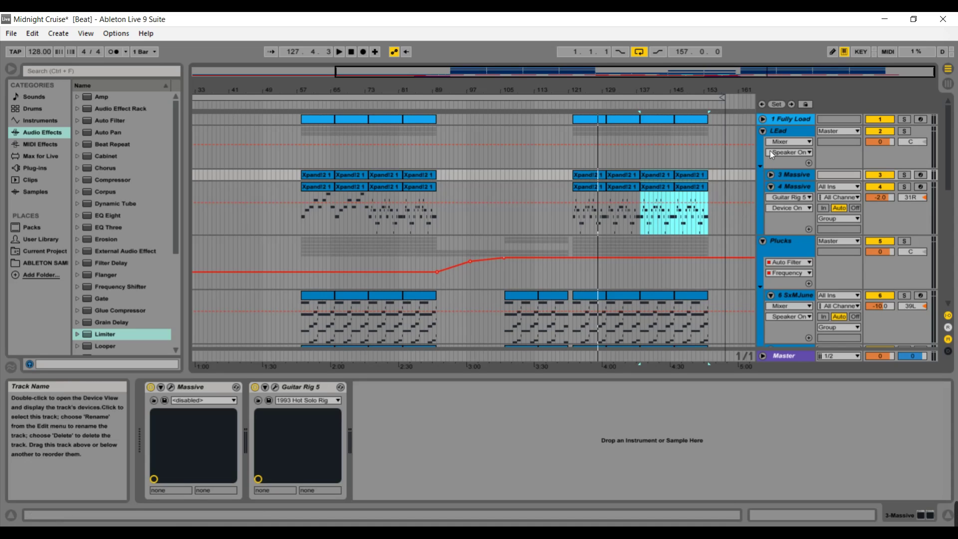
{"action": "left_click", "coordinate": [770, 187]}
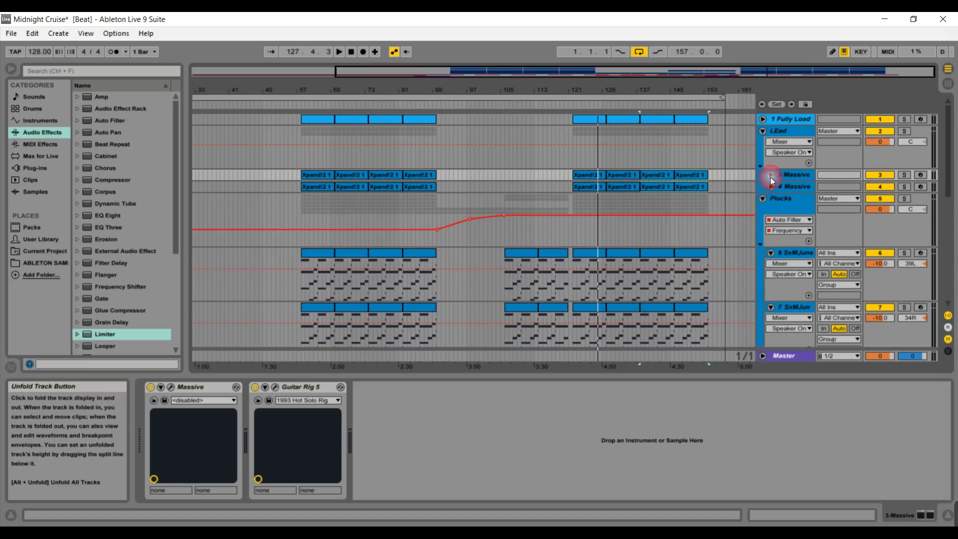
{"action": "left_click", "coordinate": [764, 133]}
{"action": "left_click", "coordinate": [764, 145]}
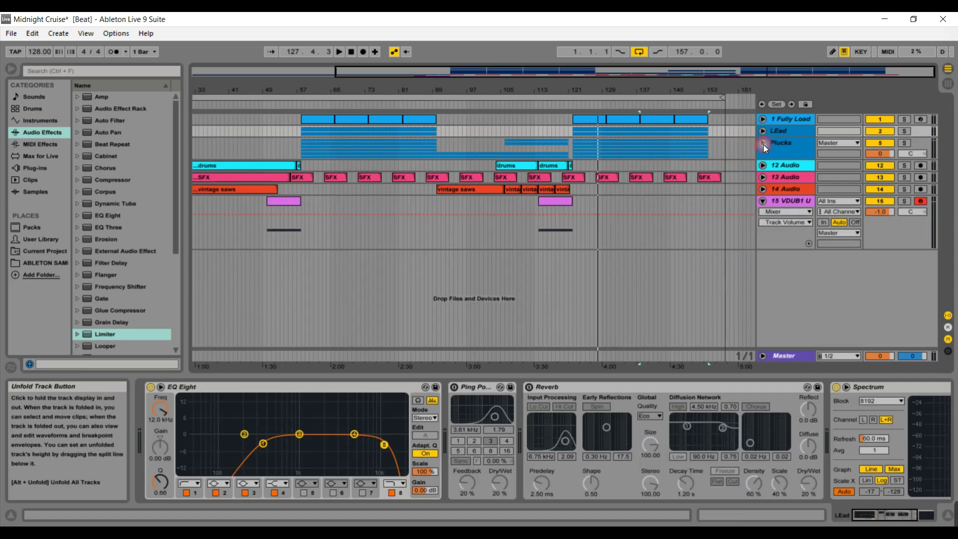
{"action": "left_click", "coordinate": [762, 201]}
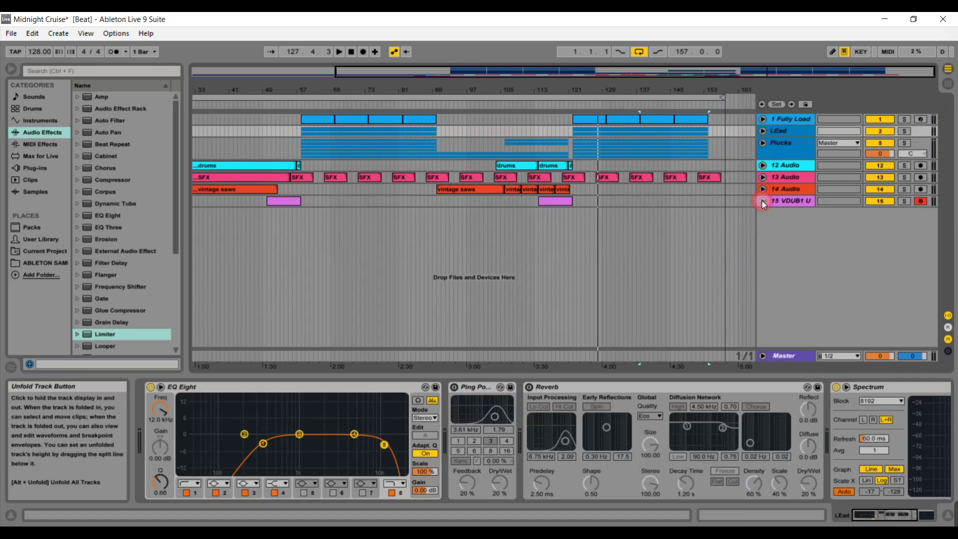
{"action": "double_click", "coordinate": [623, 78]}
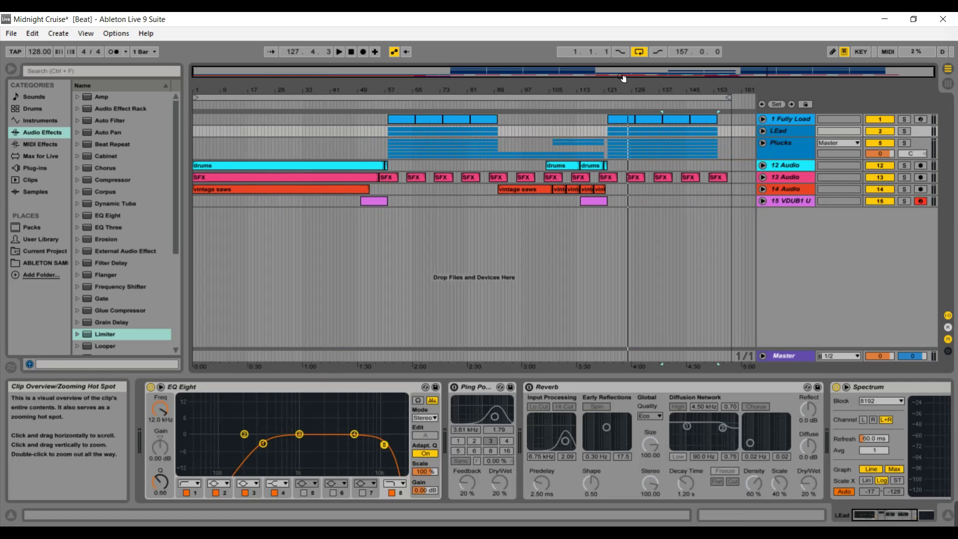